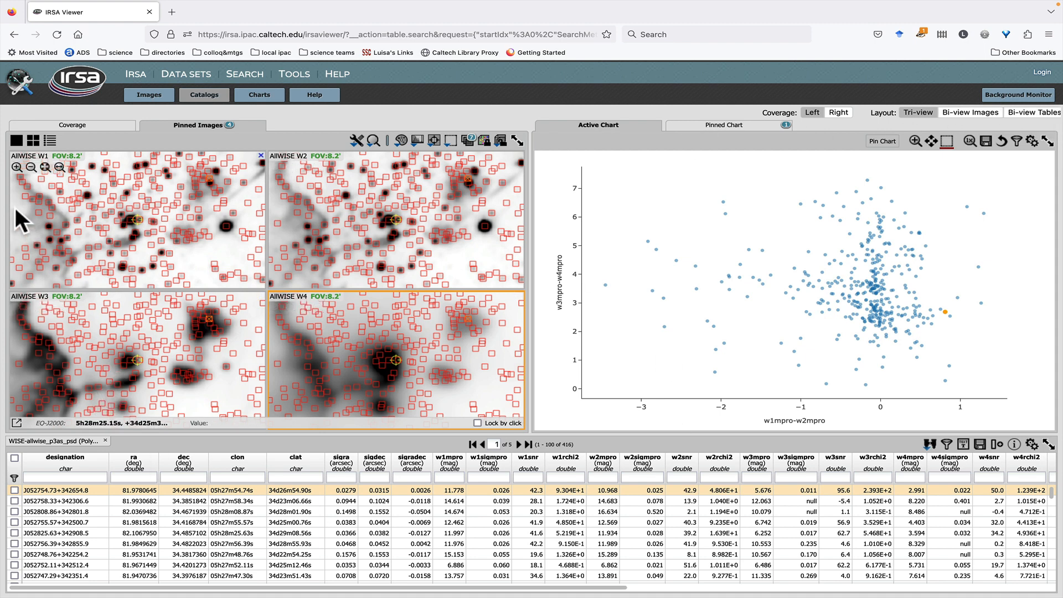
# View the coverage image, return to the pinned images, and try the coverage placement on the right and back on the left
pyautogui.click(68, 125)
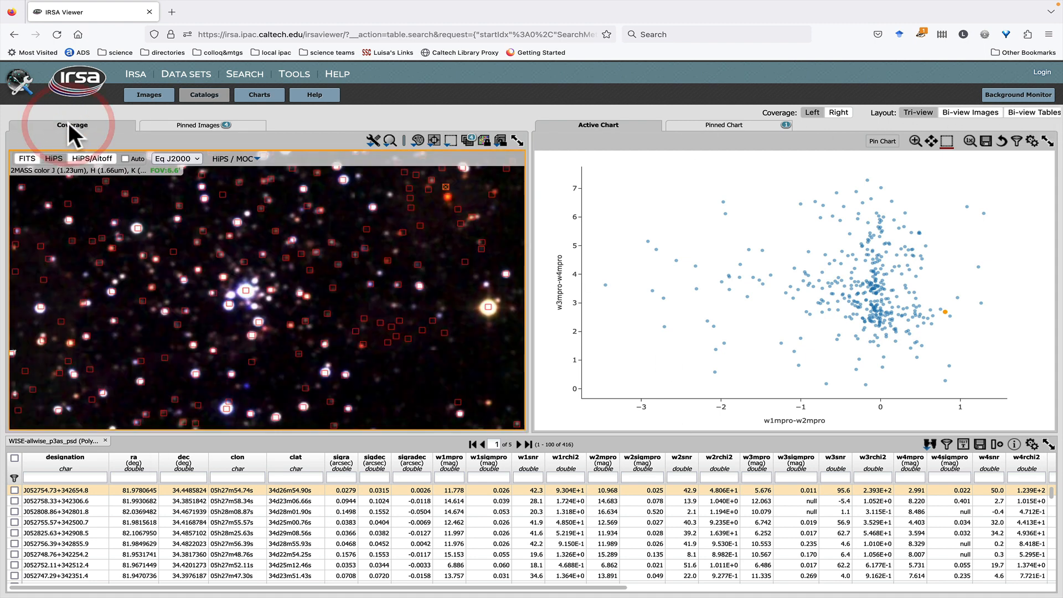
pyautogui.click(185, 127)
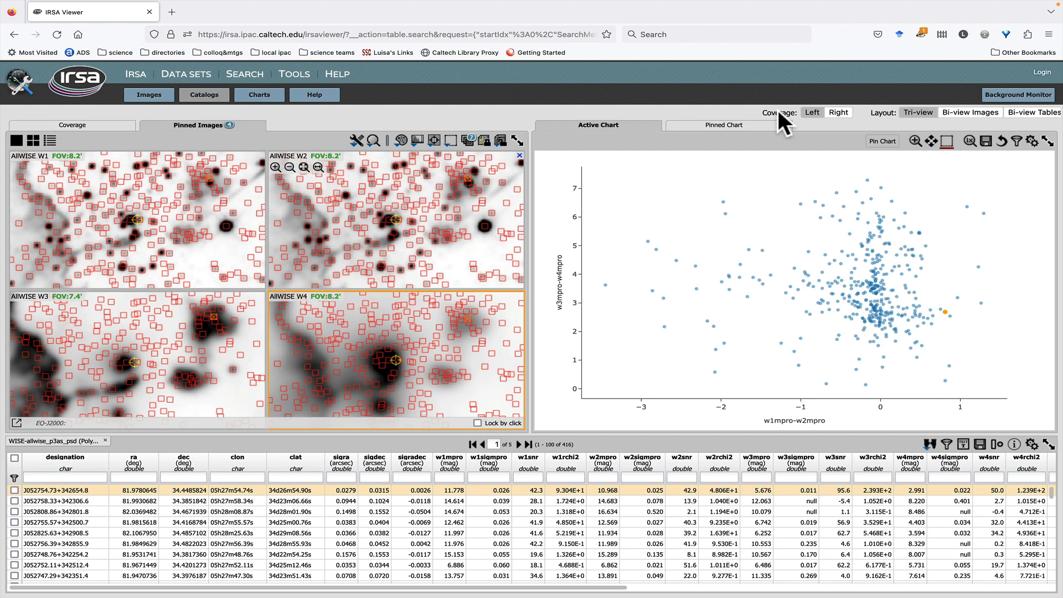
pyautogui.click(837, 113)
pyautogui.click(812, 112)
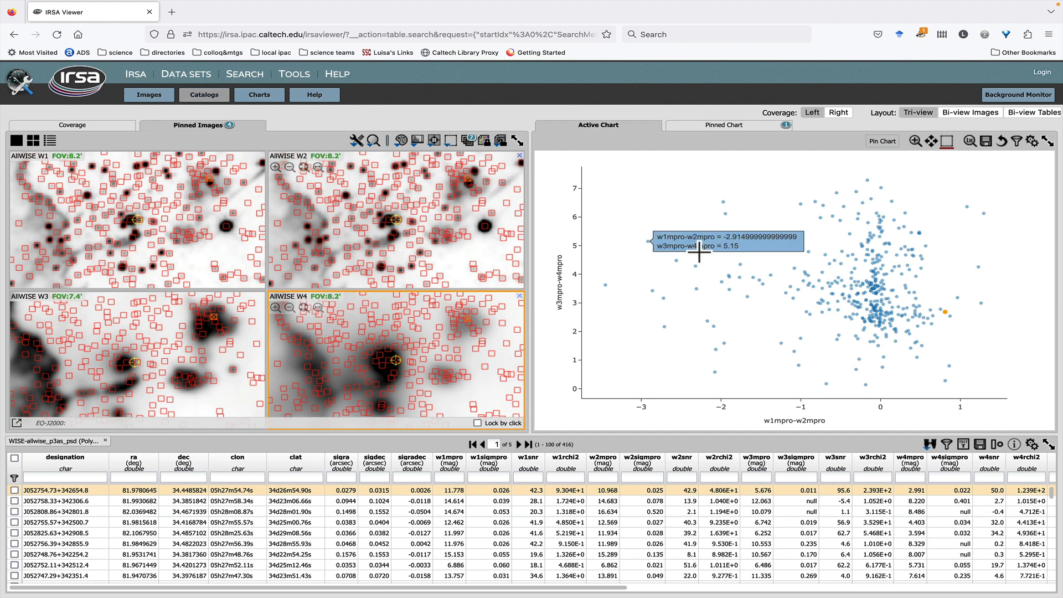
# Preview the Bi-view Images and Bi-view Tables layouts and return to Tri-view
pyautogui.click(977, 114)
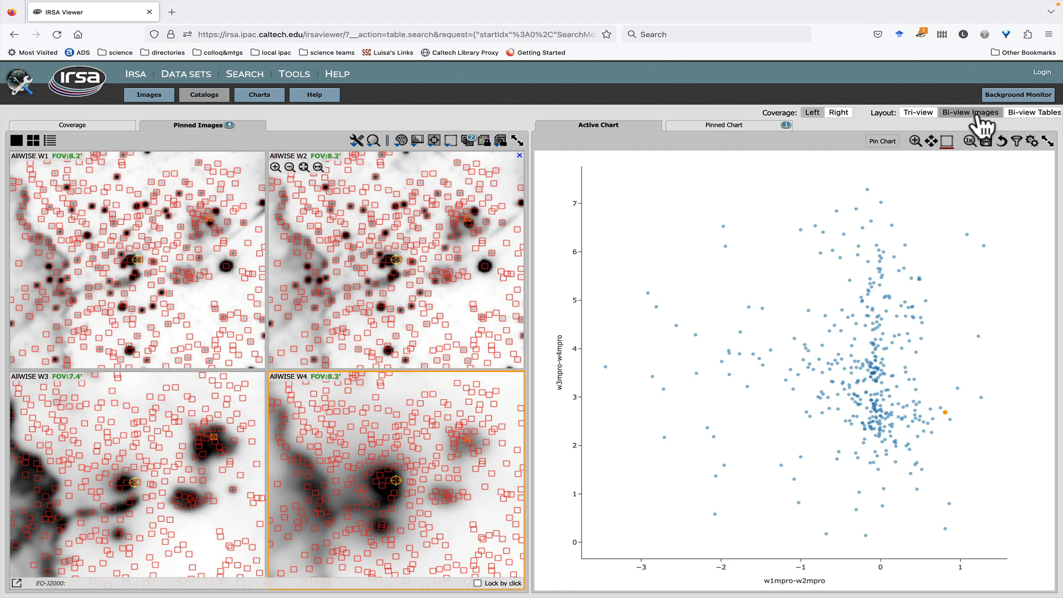
pyautogui.click(1018, 114)
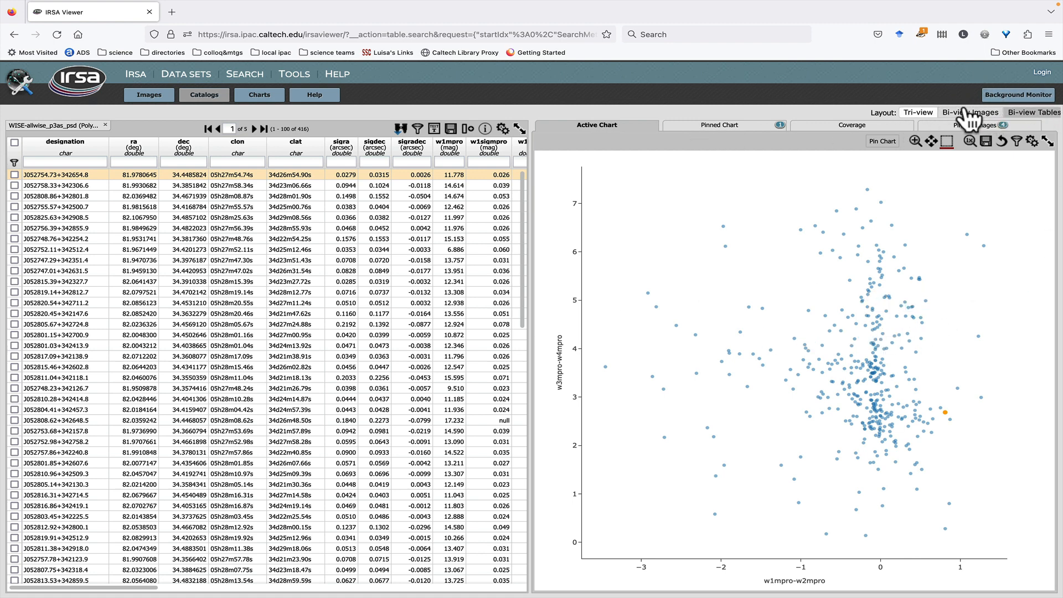
pyautogui.click(918, 112)
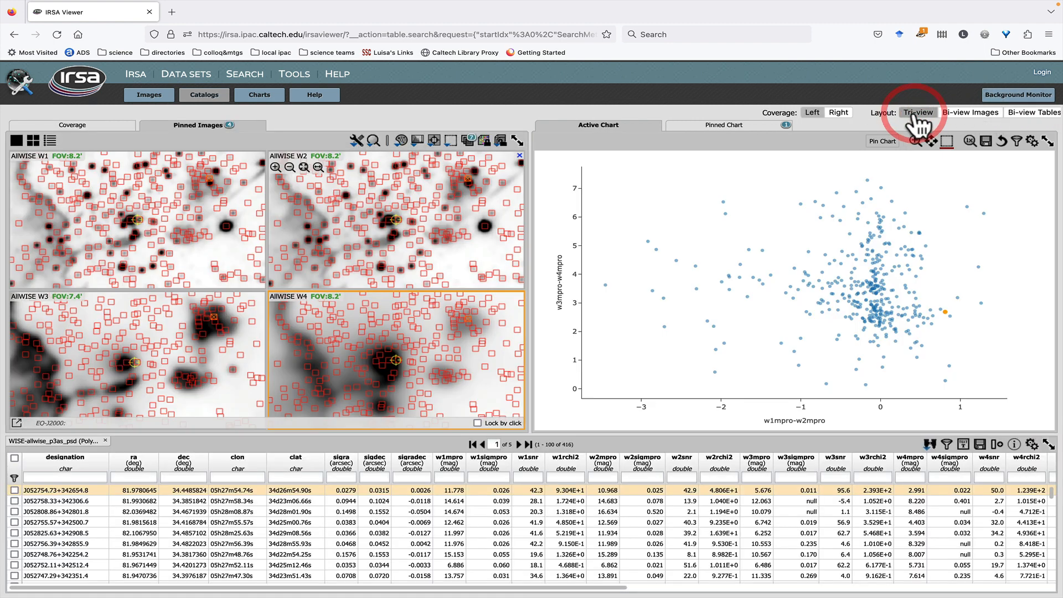
# Look through the coverage, pinned images and active chart in Bi-view Tables, and return through Bi-view Images to Tri-view
pyautogui.click(1043, 114)
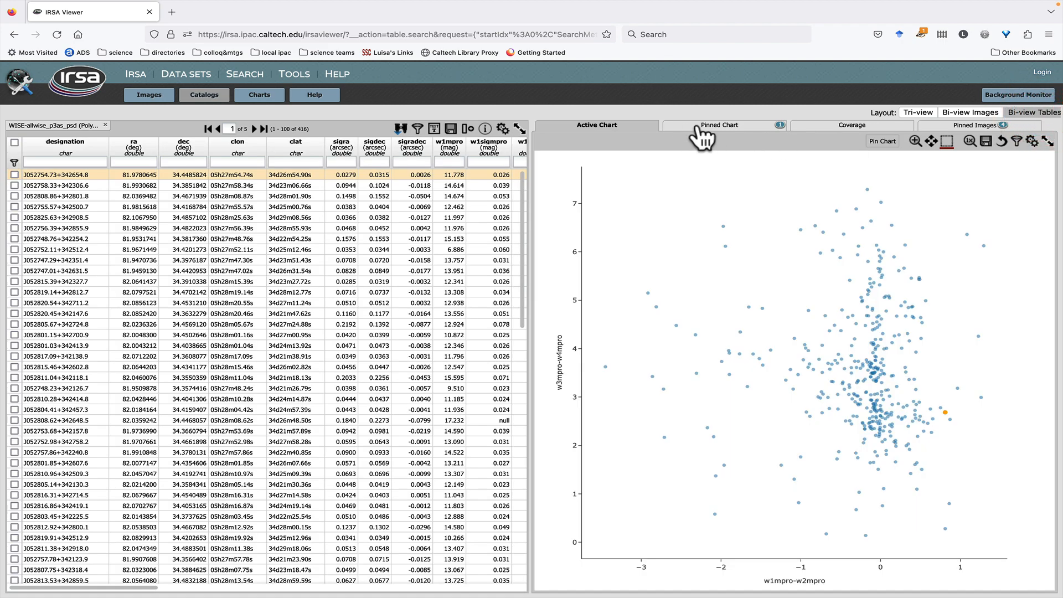
pyautogui.click(835, 123)
pyautogui.click(966, 126)
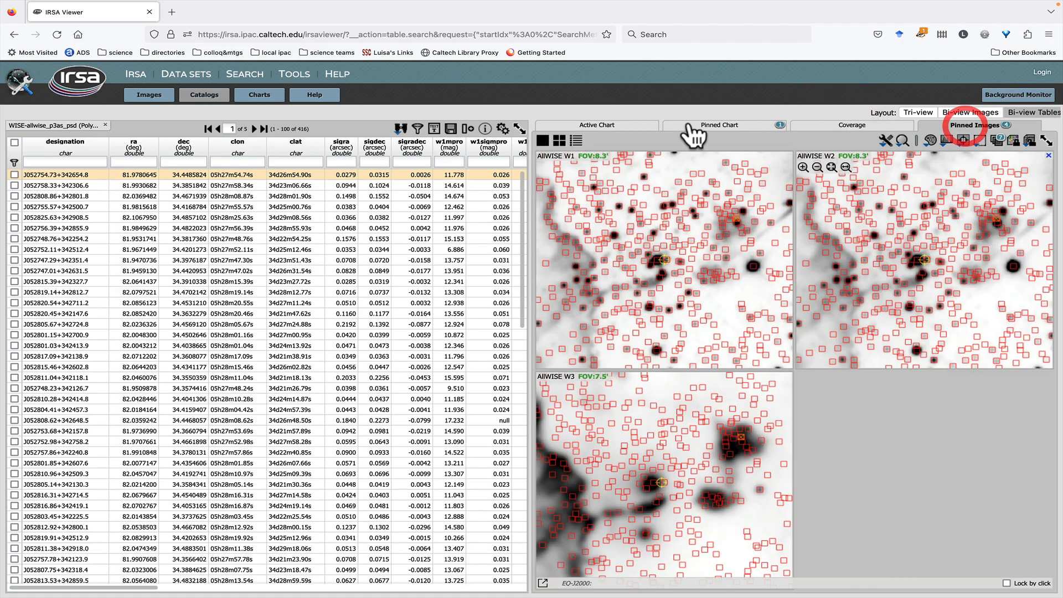
pyautogui.click(584, 125)
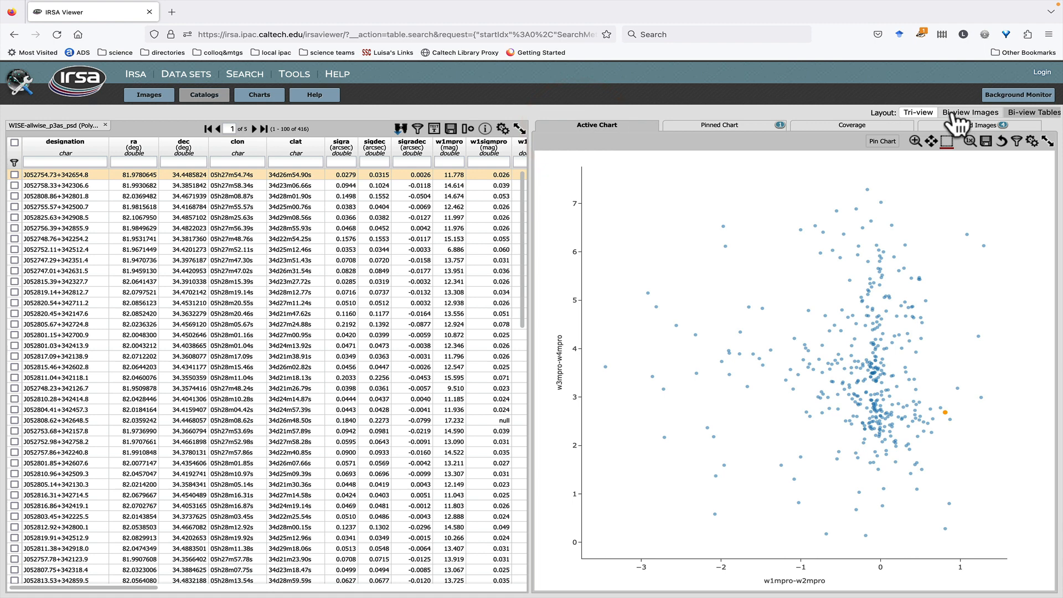
pyautogui.click(963, 113)
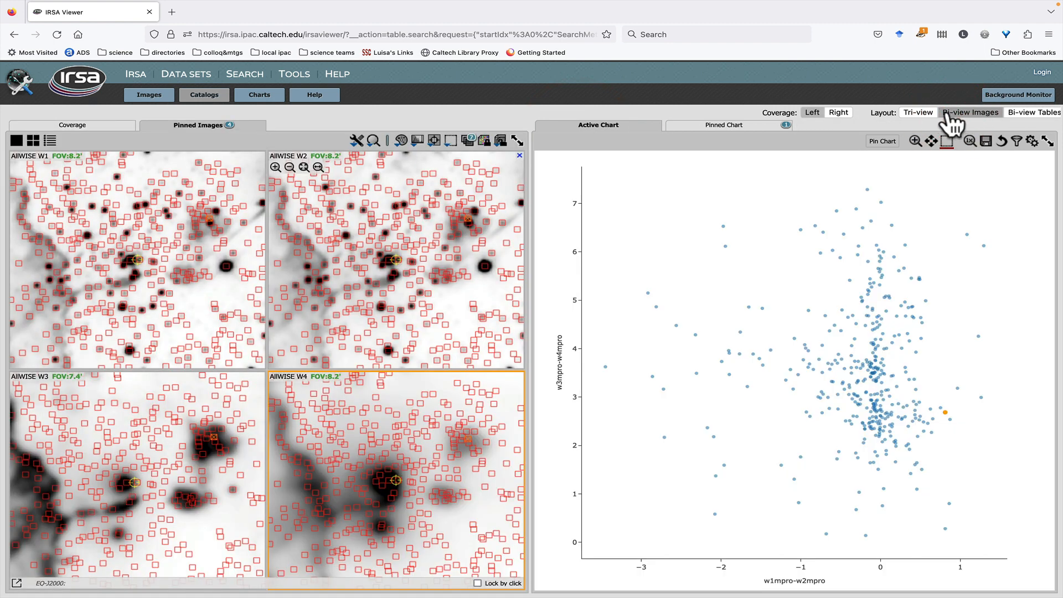
pyautogui.click(908, 112)
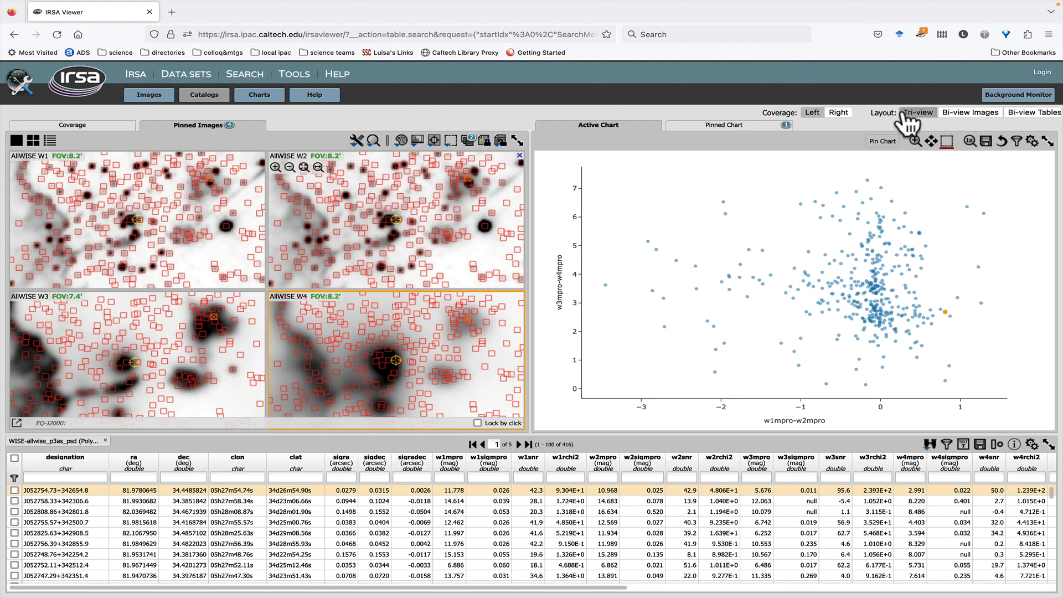
# Show the AllWISE W2 image on its own and return to the grid of all pinned images
pyautogui.click(371, 178)
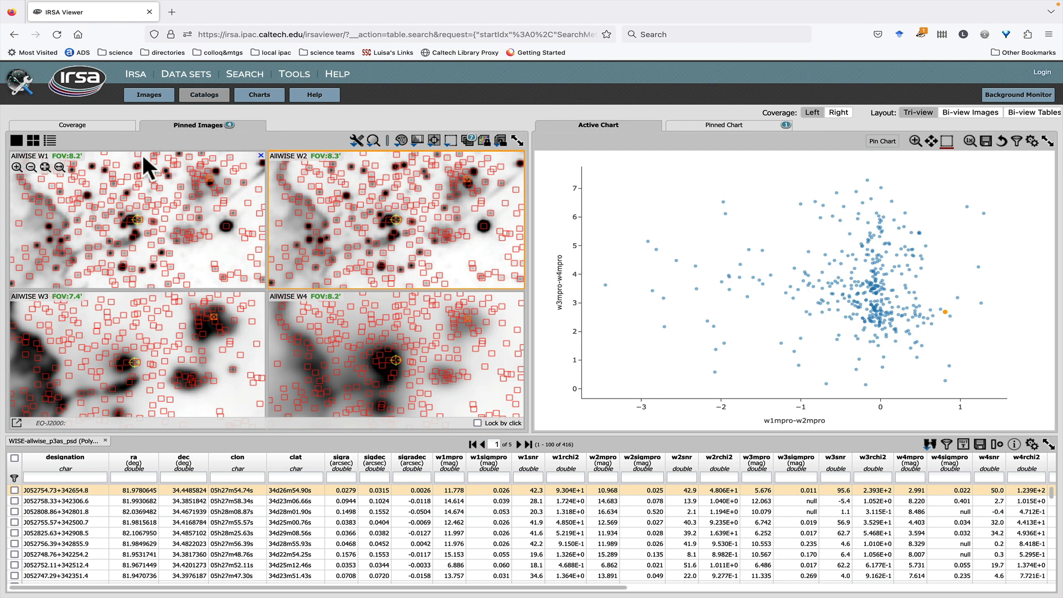
pyautogui.click(16, 141)
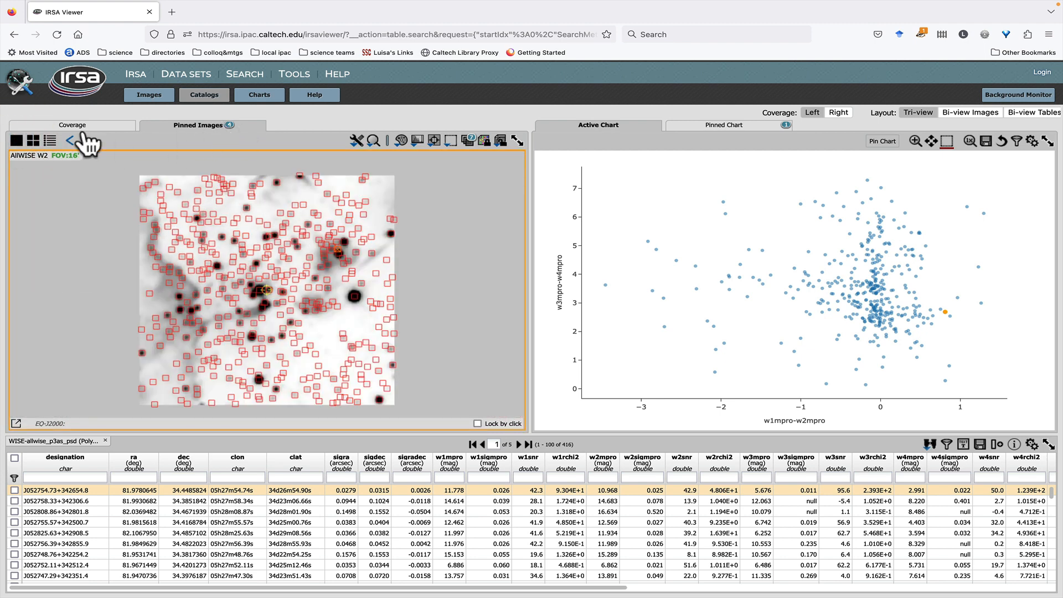
pyautogui.click(33, 140)
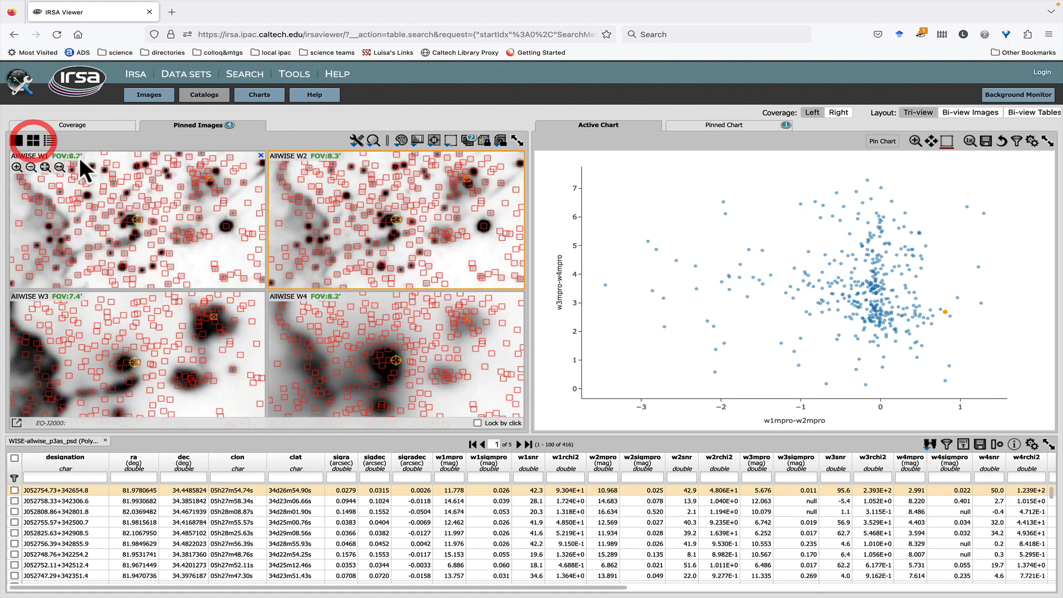
# Compare the pinned w1mpro versus w1mpro-w4mpro chart with the active color-color chart, leaving the pinned chart on display
pyautogui.click(731, 132)
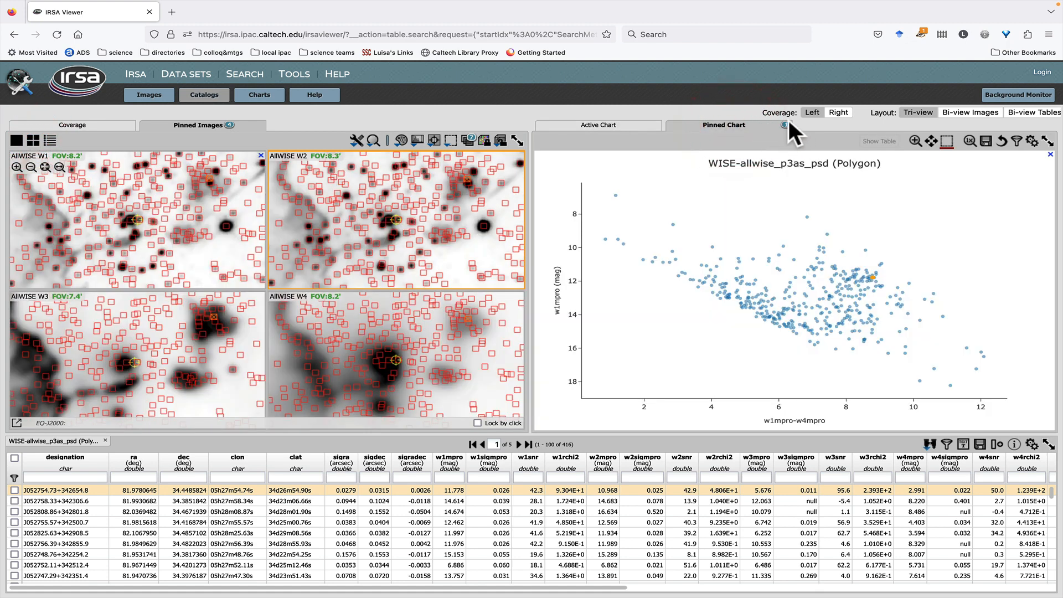
pyautogui.click(602, 128)
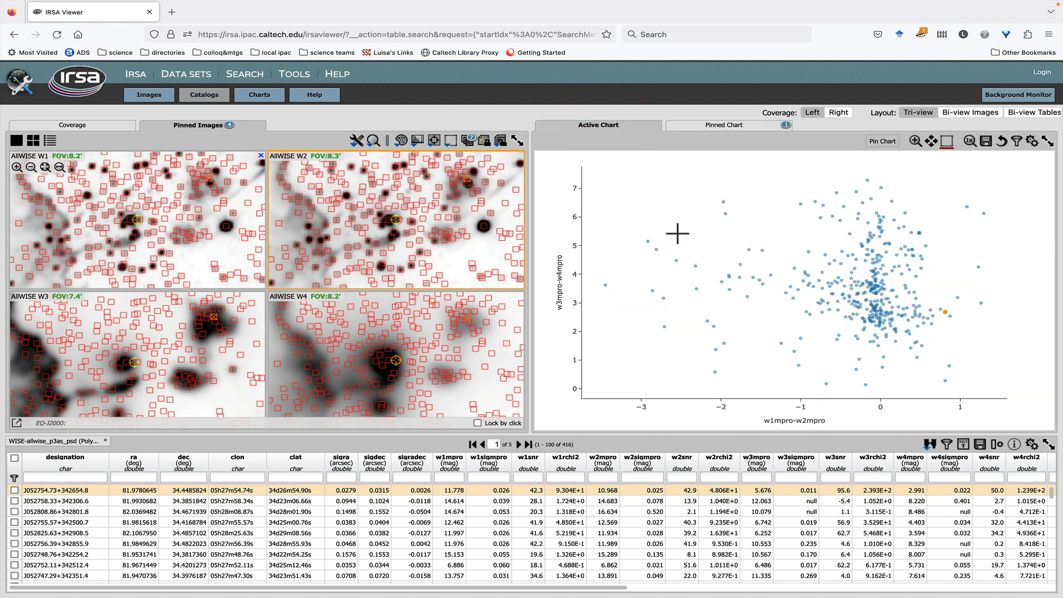
pyautogui.moveTo(754, 242)
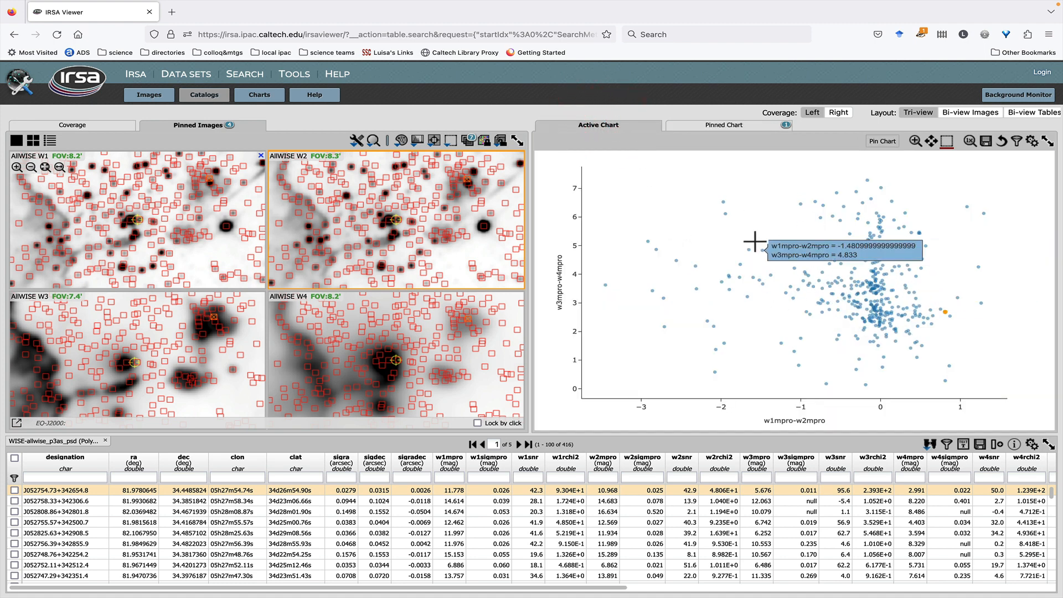
pyautogui.click(710, 125)
pyautogui.moveTo(814, 246)
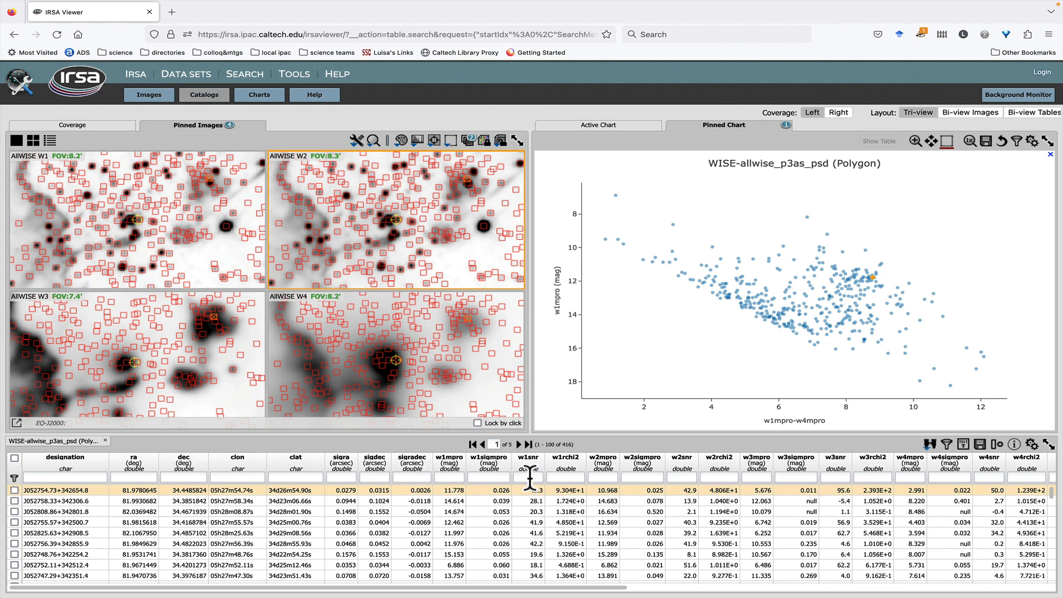
# Filter the WISE catalog table to rows with w1snr > 10 and w2snr > 10
pyautogui.click(527, 476)
pyautogui.write('> 10')
pyautogui.press('Return')
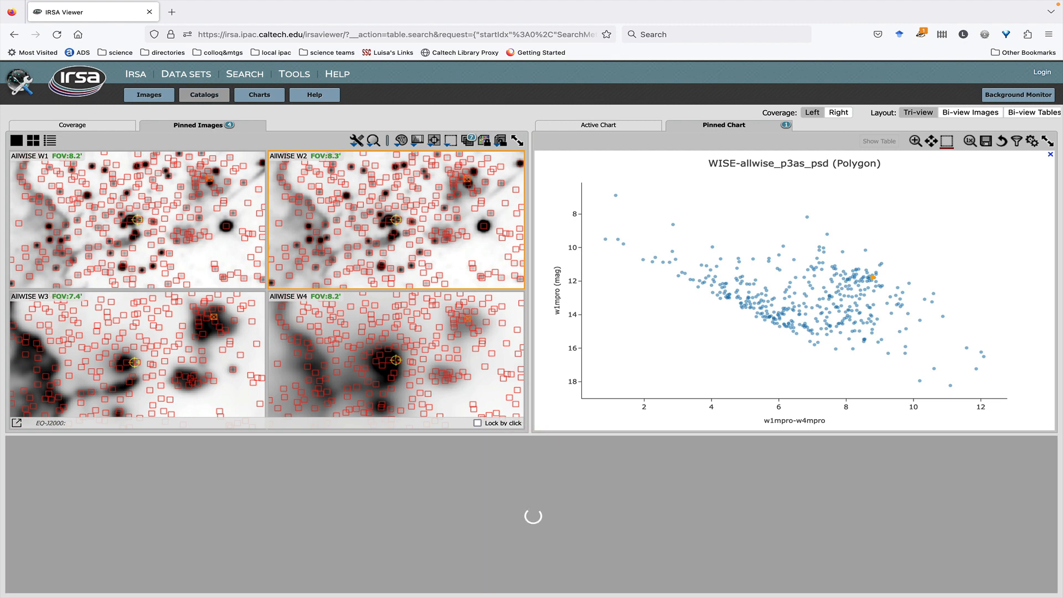
pyautogui.click(681, 477)
pyautogui.write('> 10')
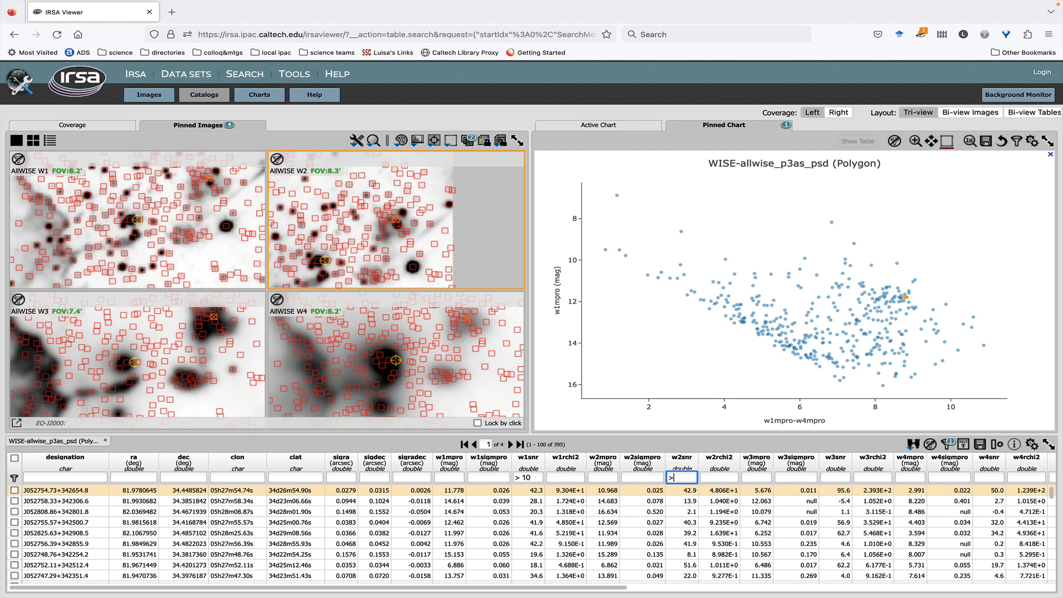
pyautogui.press('Return')
# Add catalog table filters for w3snr > 10 and w4snr > 10
pyautogui.click(836, 477)
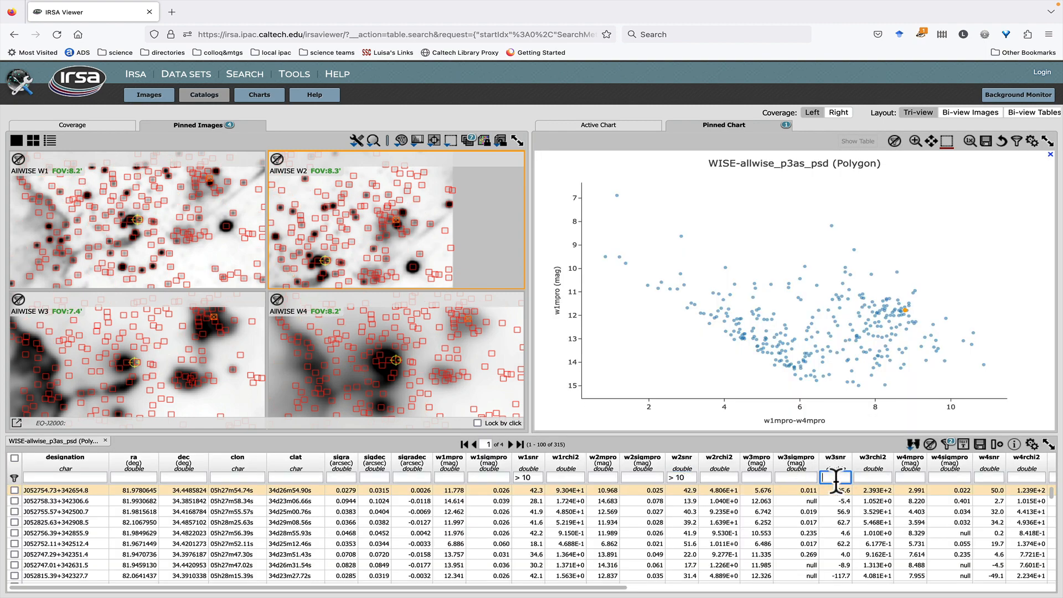
pyautogui.write('> 10')
pyautogui.press('Return')
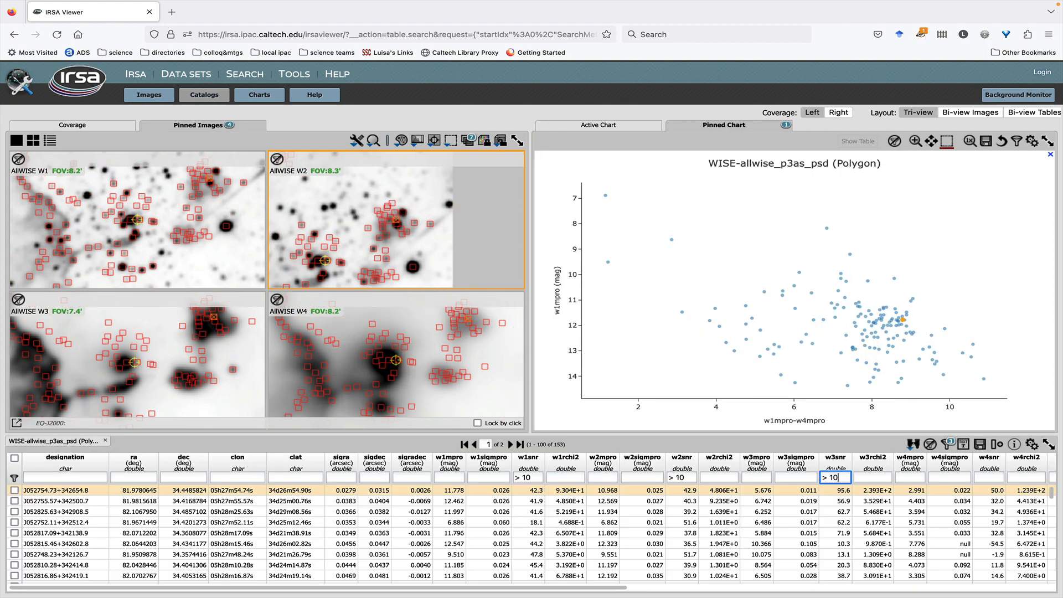
pyautogui.click(989, 477)
pyautogui.write('> 10')
pyautogui.press('Return')
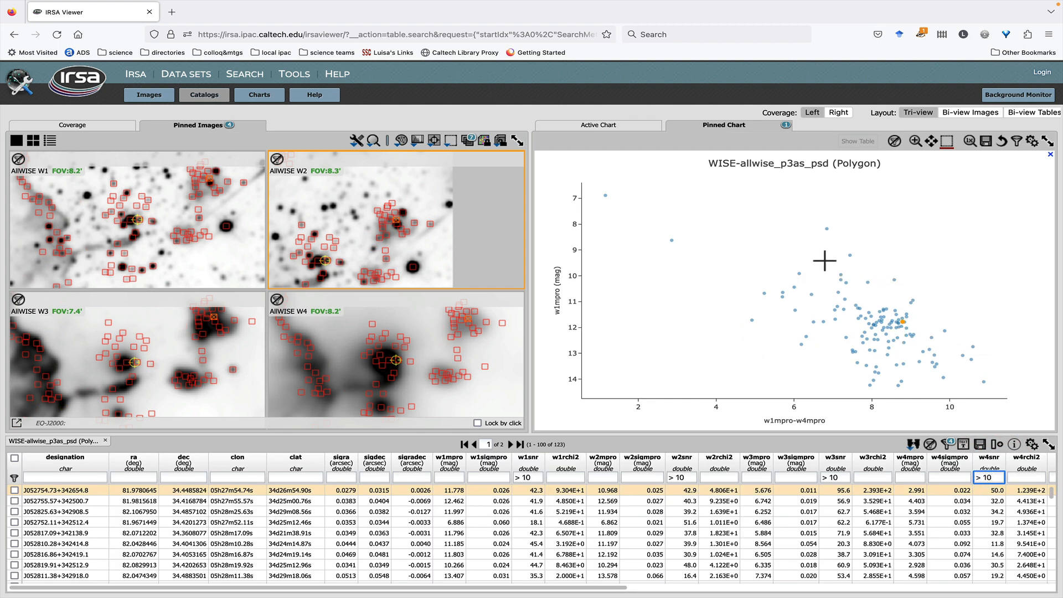
# Add a column flaghighsnr, described as "high snr sources", using the preset that sets filtered rows to 'true' and the rest to 'false'
pyautogui.click(998, 444)
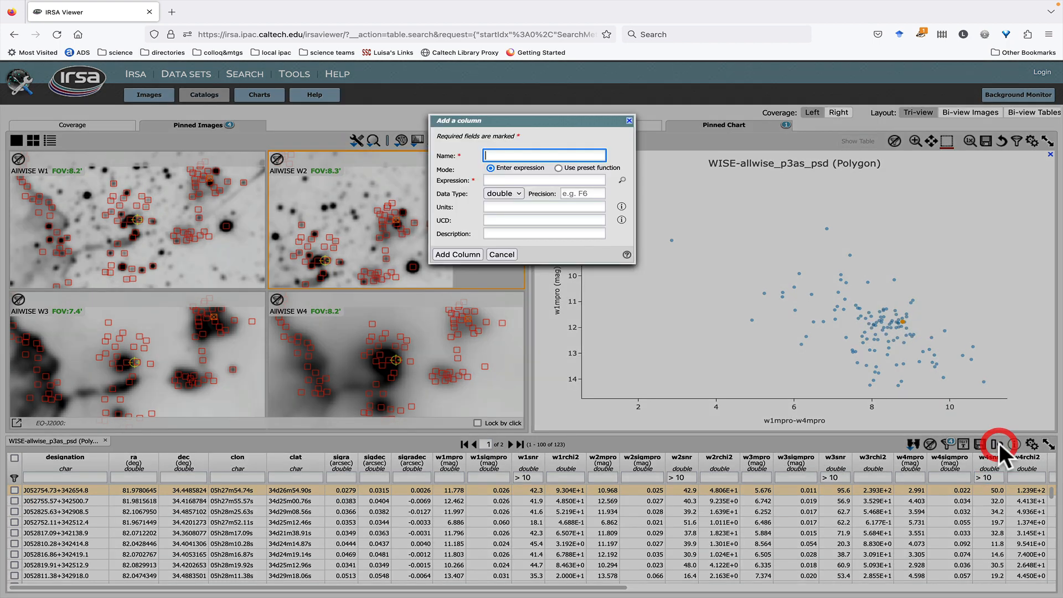
pyautogui.click(508, 155)
pyautogui.write('flag')
pyautogui.click(558, 168)
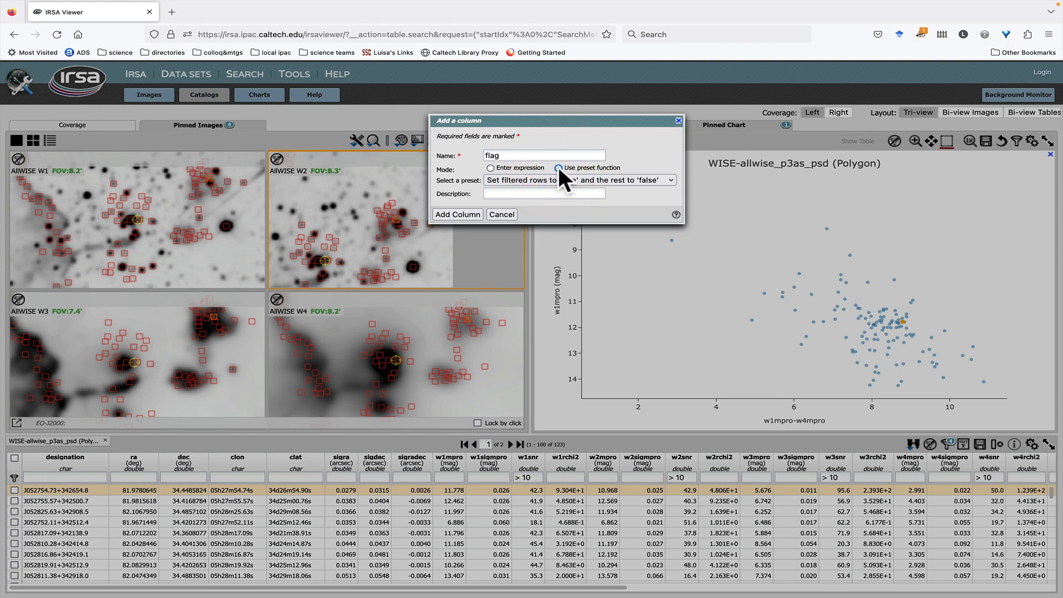
pyautogui.click(521, 193)
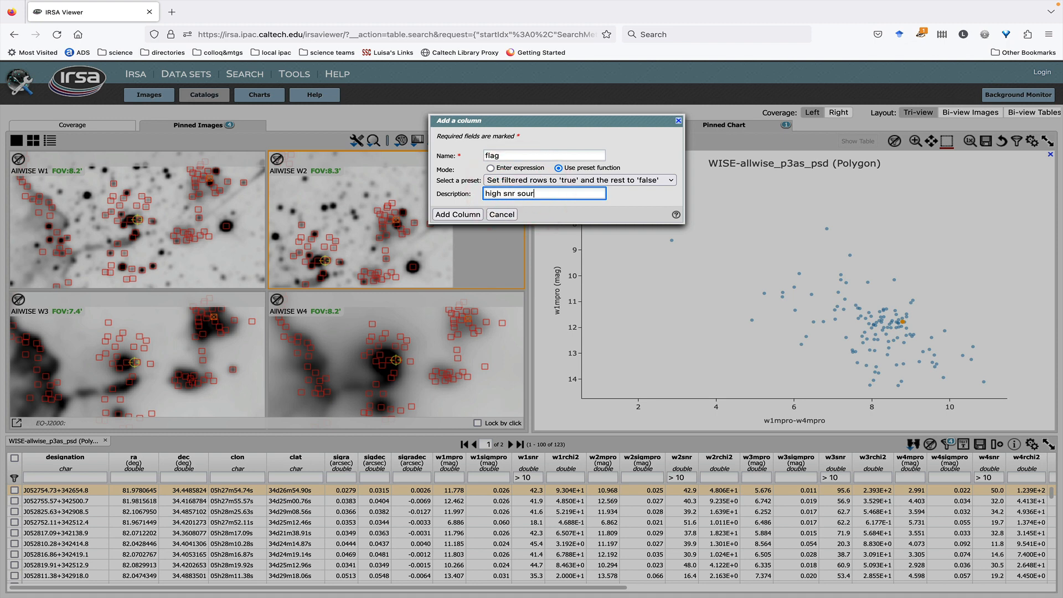
pyautogui.click(511, 158)
pyautogui.write('highsnr')
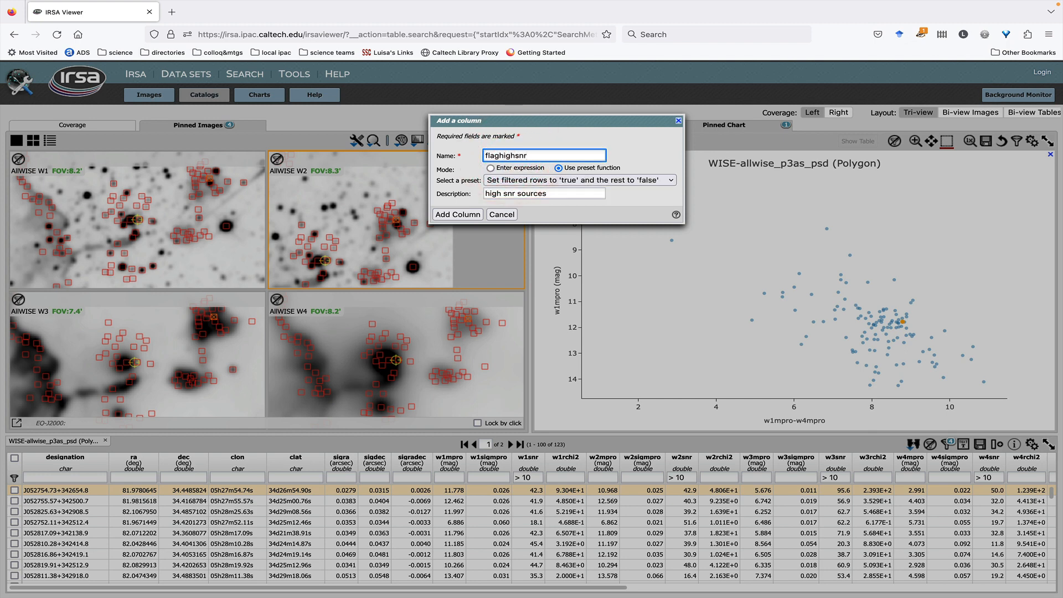
pyautogui.click(459, 214)
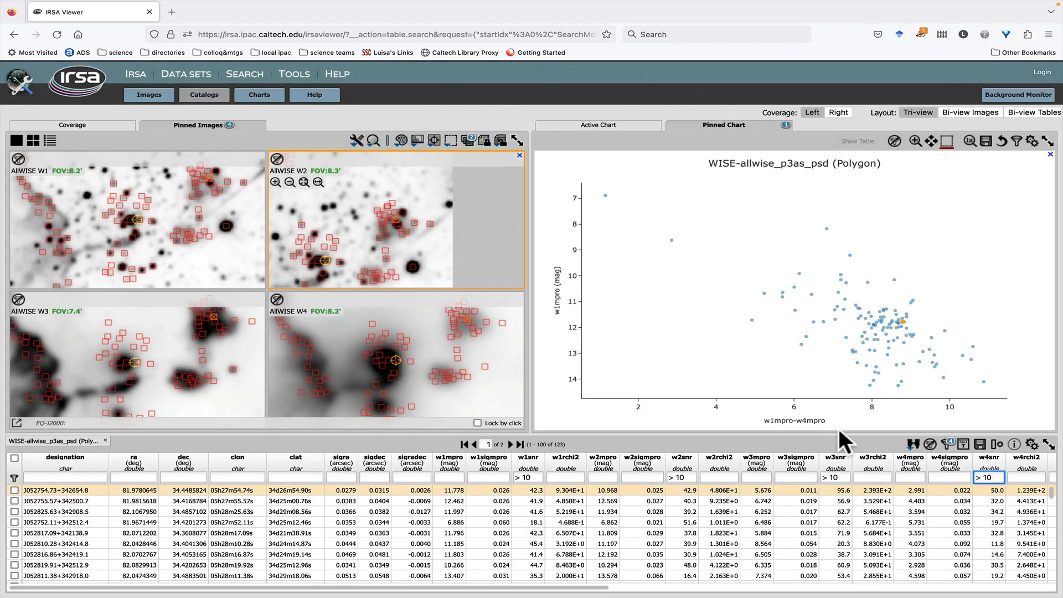
pyautogui.hscroll(15, 775, 495)
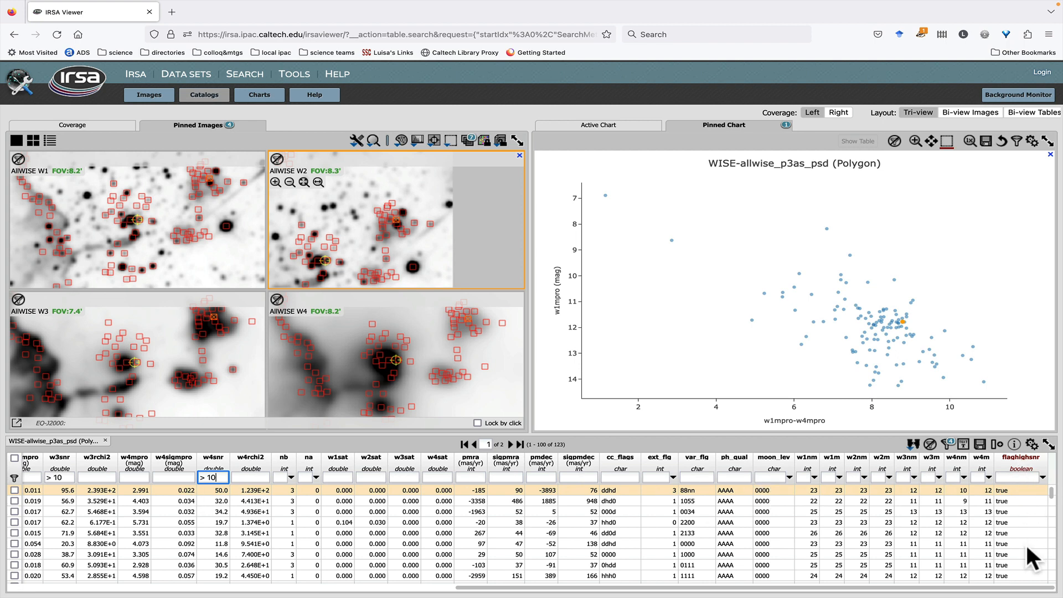
# Clear all catalog table filters and filter the flaghighsnr column to true
pyautogui.click(933, 444)
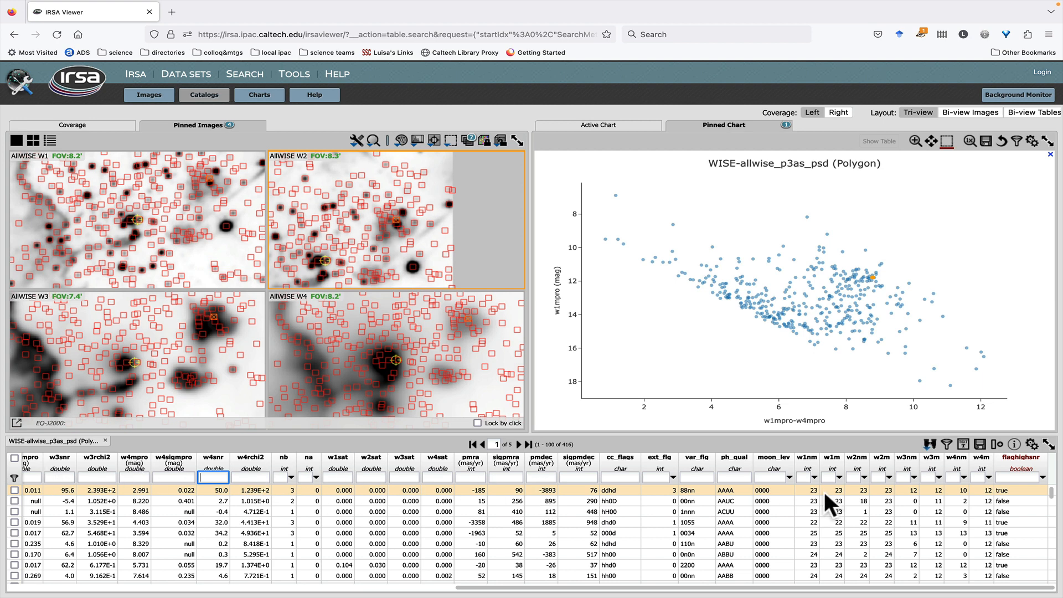
pyautogui.click(1043, 477)
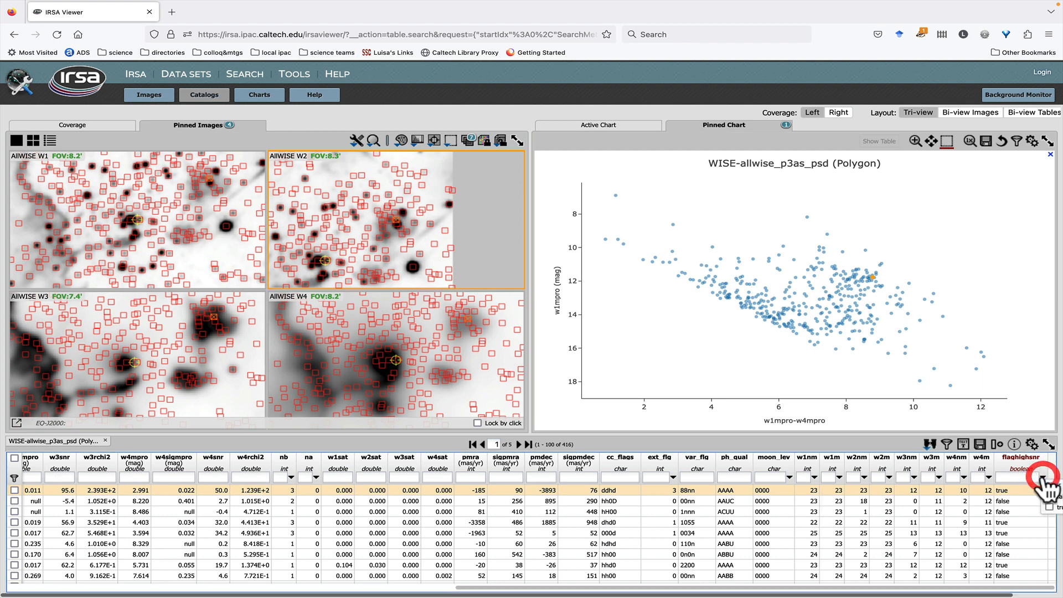
pyautogui.click(1049, 506)
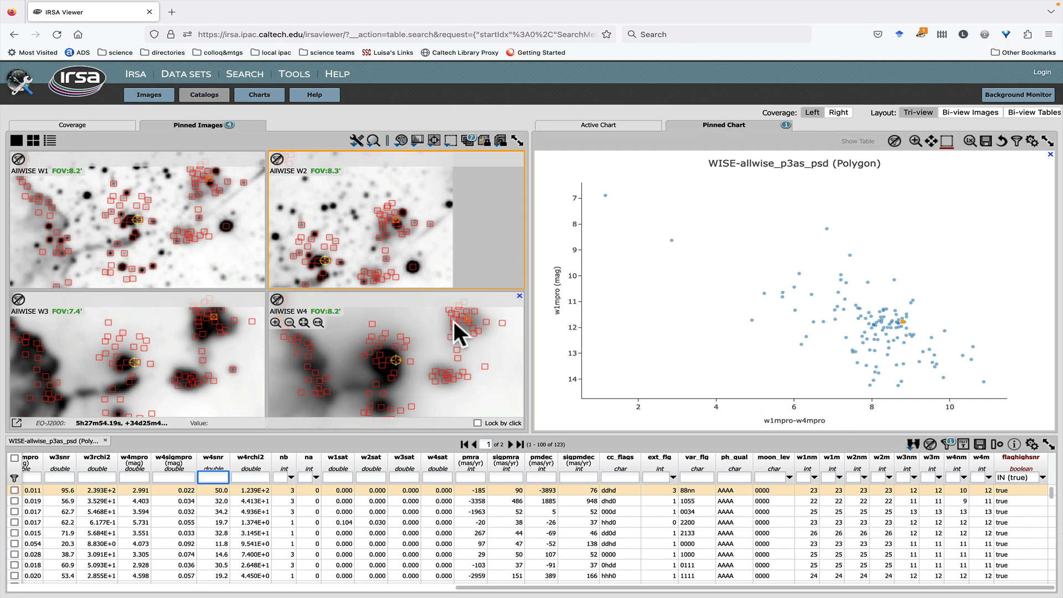
# Select the isolated bright source southeast of the yellow target marker in the W2 image and search Simbad at its row with a 5" radius
pyautogui.click(413, 265)
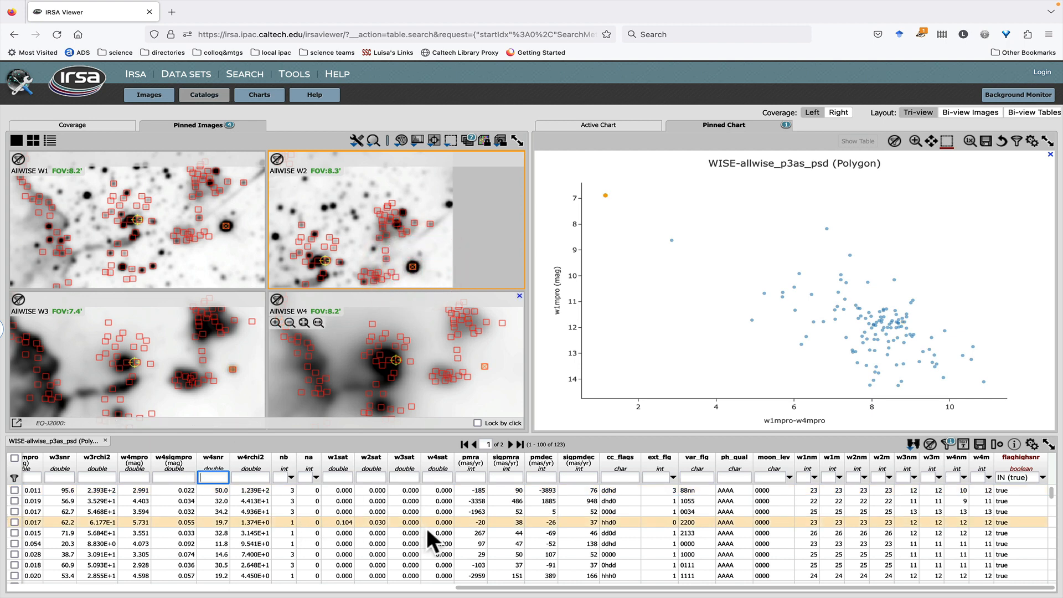
pyautogui.click(912, 446)
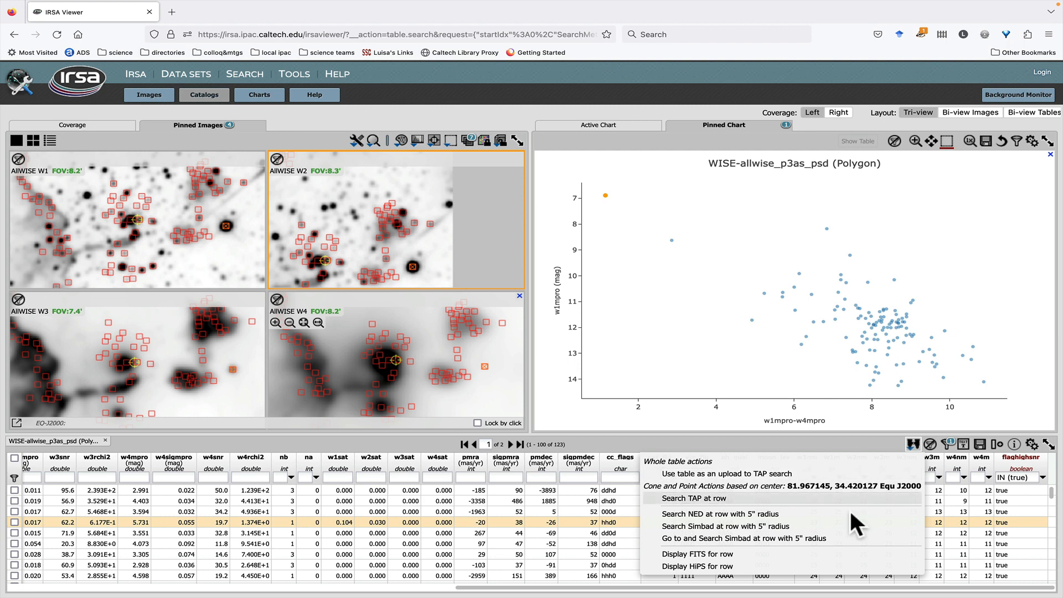
pyautogui.click(849, 526)
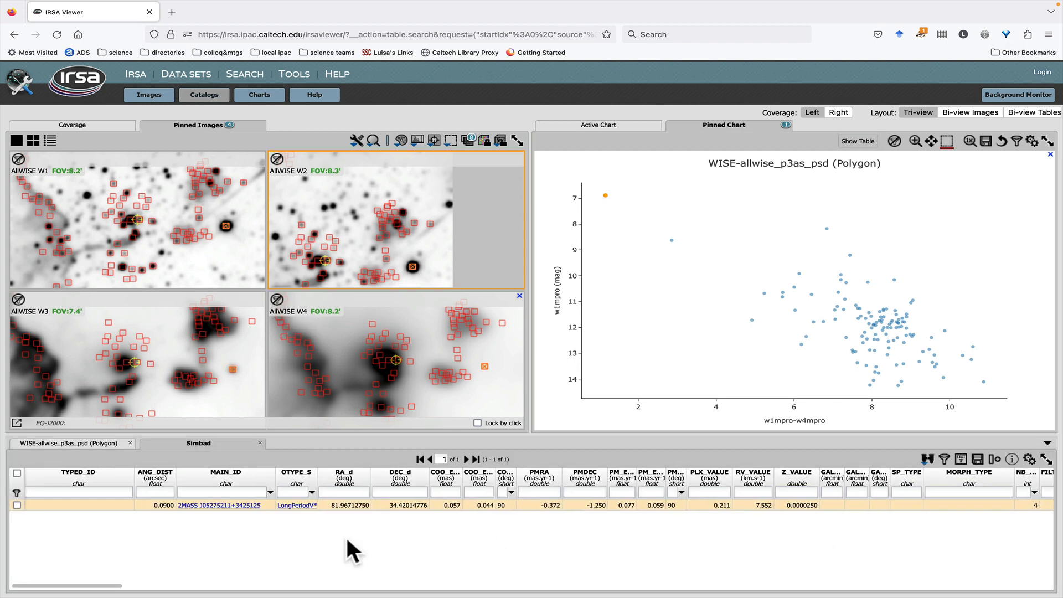
# Open the Simbad page for 2MASS J05275211+3425125 and display its reference summaries starting from 1850
pyautogui.click(235, 505)
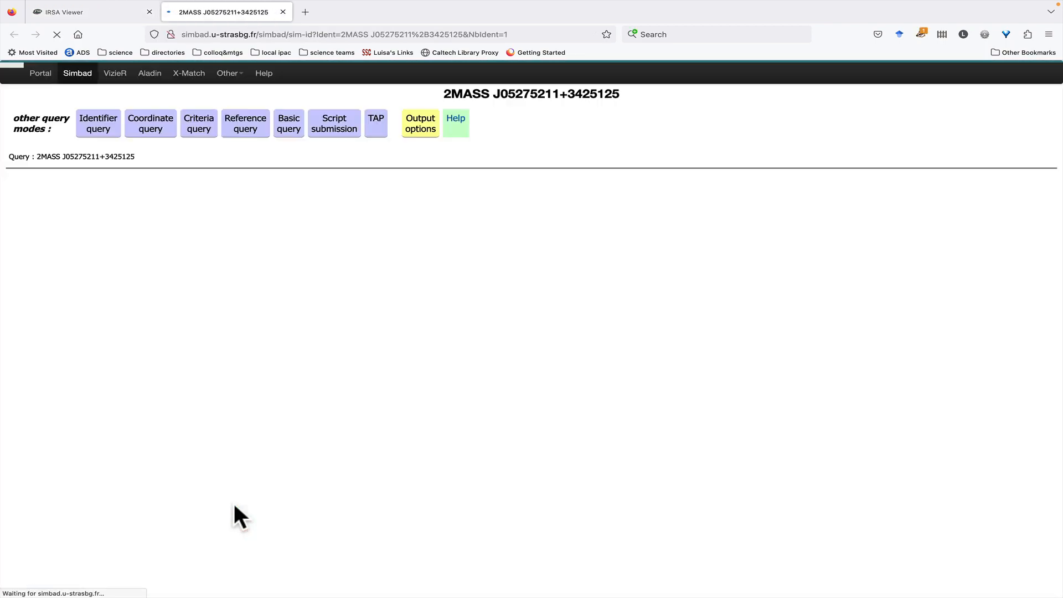
pyautogui.scroll(-7, 248, 493)
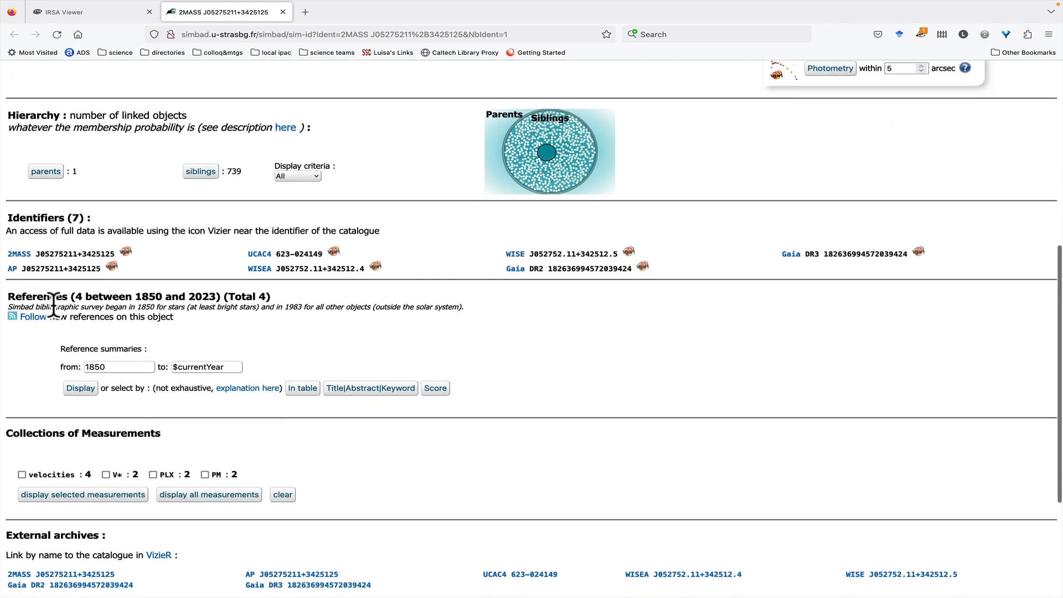
pyautogui.click(88, 388)
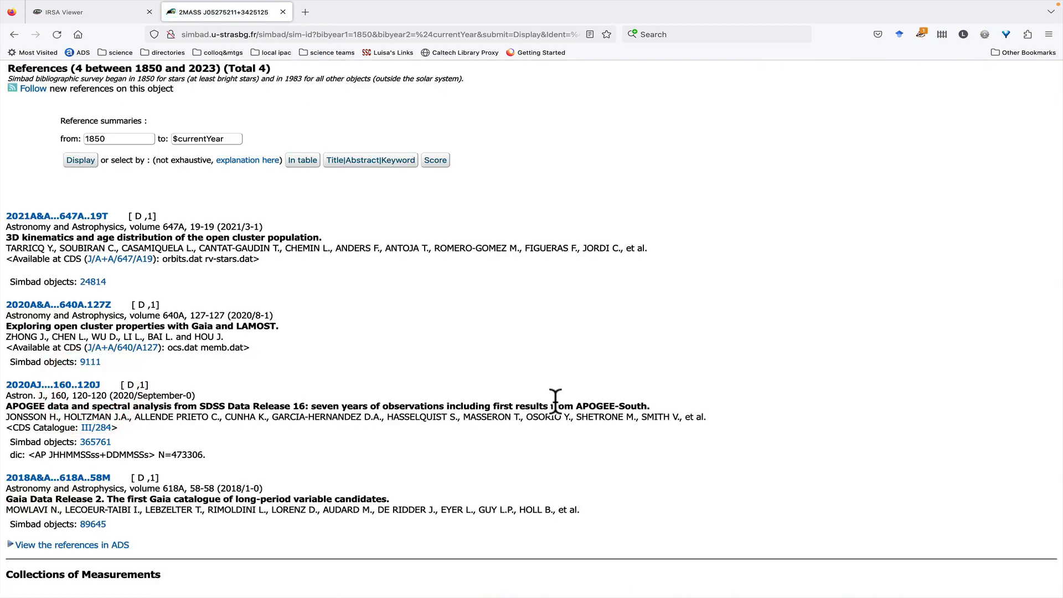
# Return to the WISE-allwise_p3as_psd table in IRSA Viewer and use it as an upload to a TAP search
pyautogui.click(101, 12)
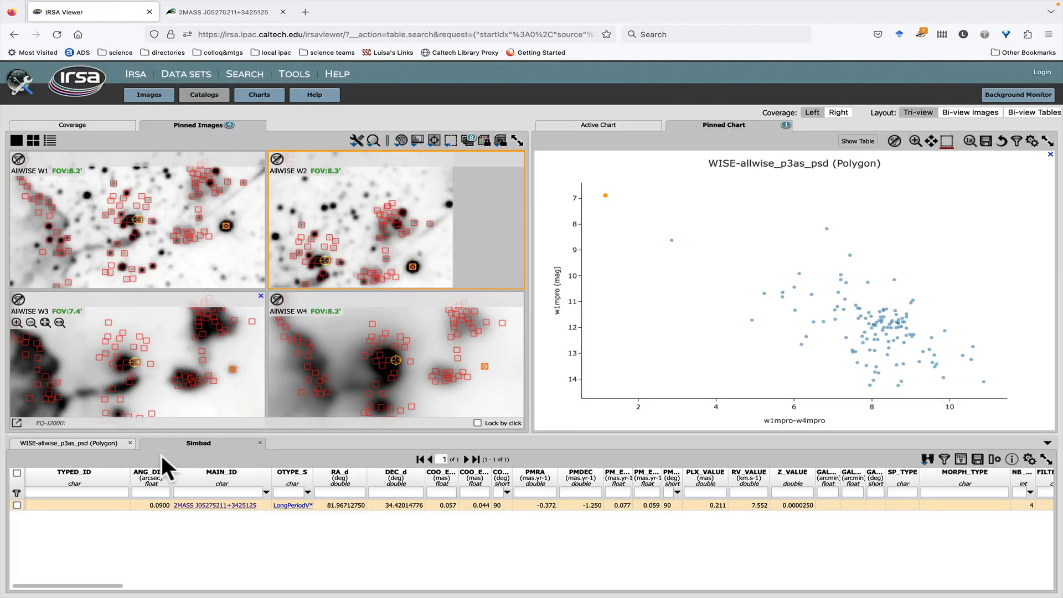
pyautogui.click(101, 445)
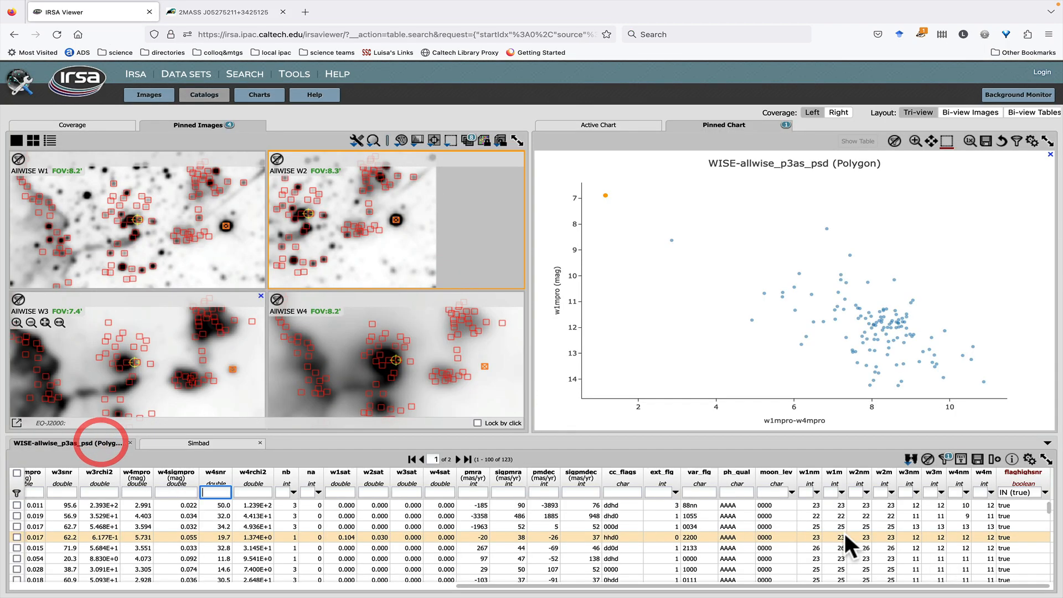
pyautogui.click(910, 459)
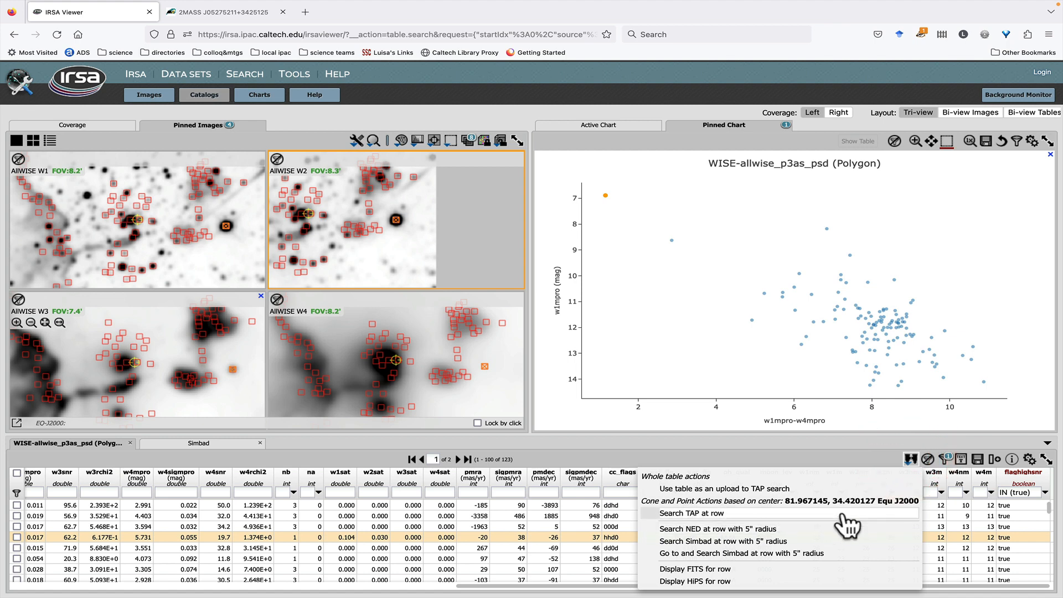
pyautogui.click(845, 457)
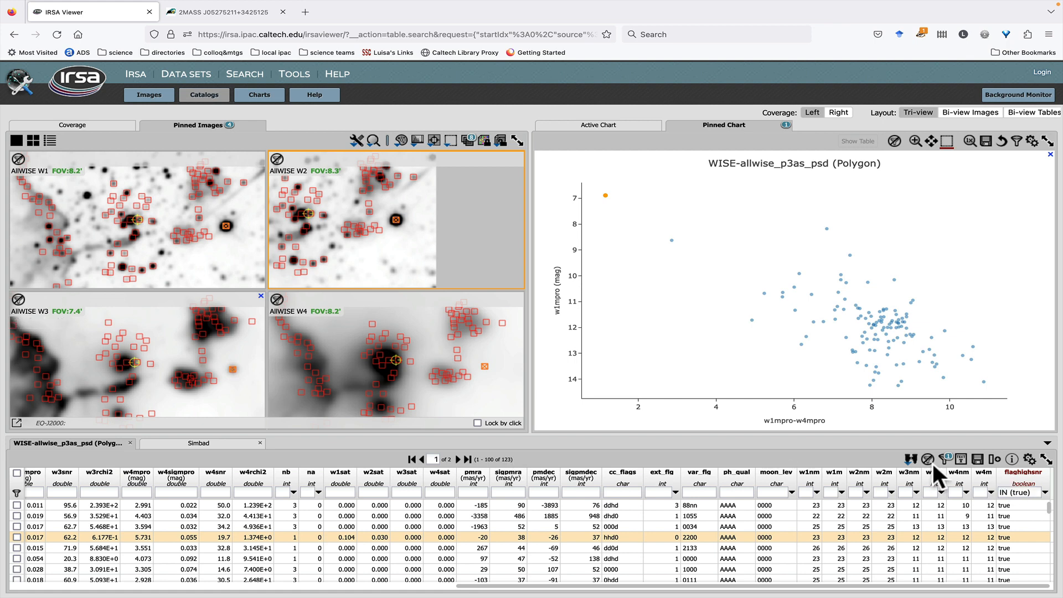
pyautogui.click(910, 460)
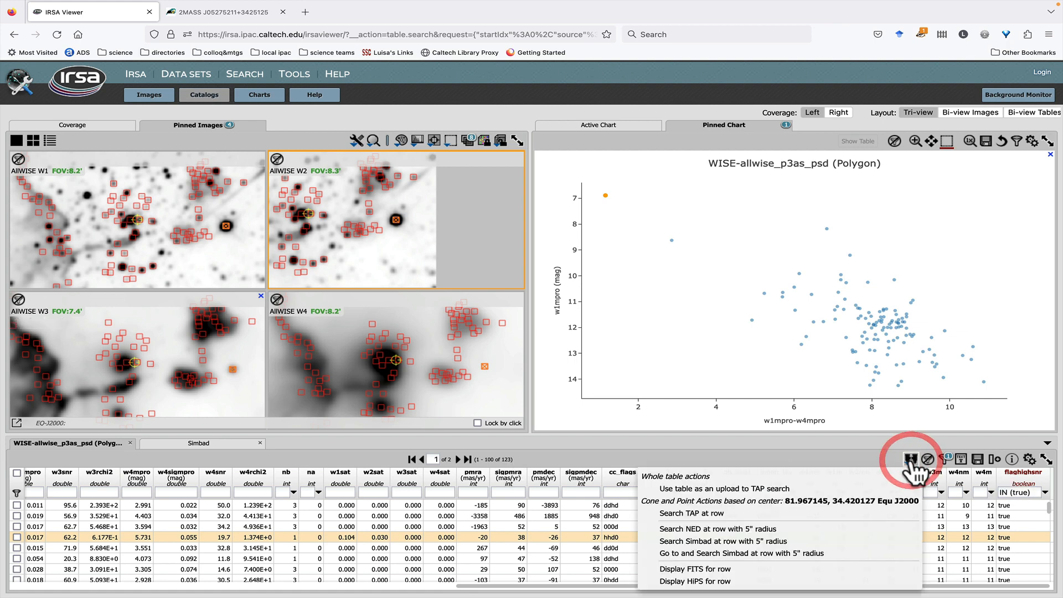
pyautogui.click(866, 494)
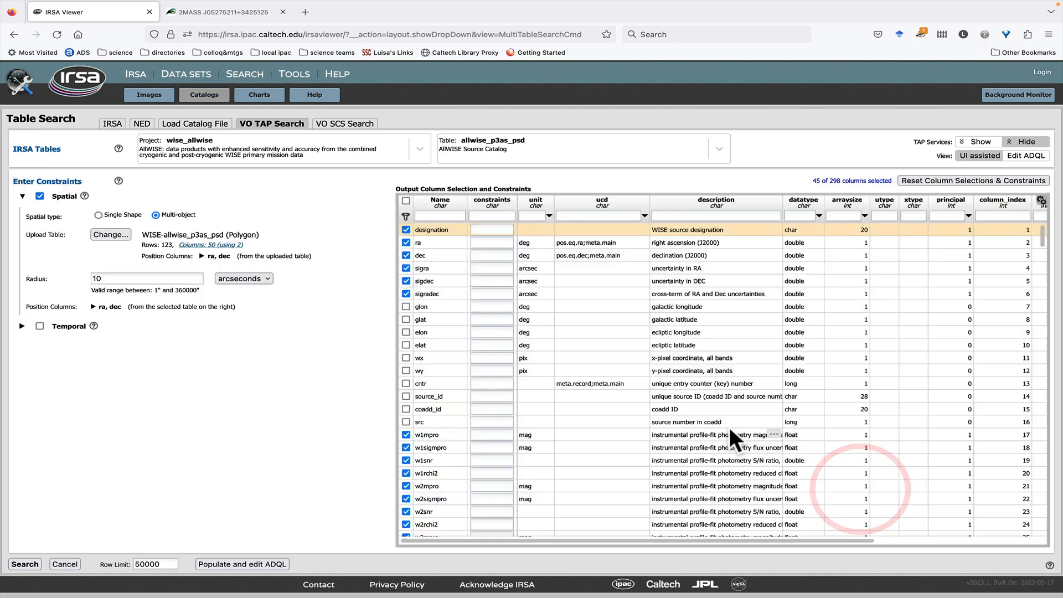
# Run the multi-object TAP search on the fp_2mass project's fp_psc table with a radius of 3 arcseconds
pyautogui.click(276, 138)
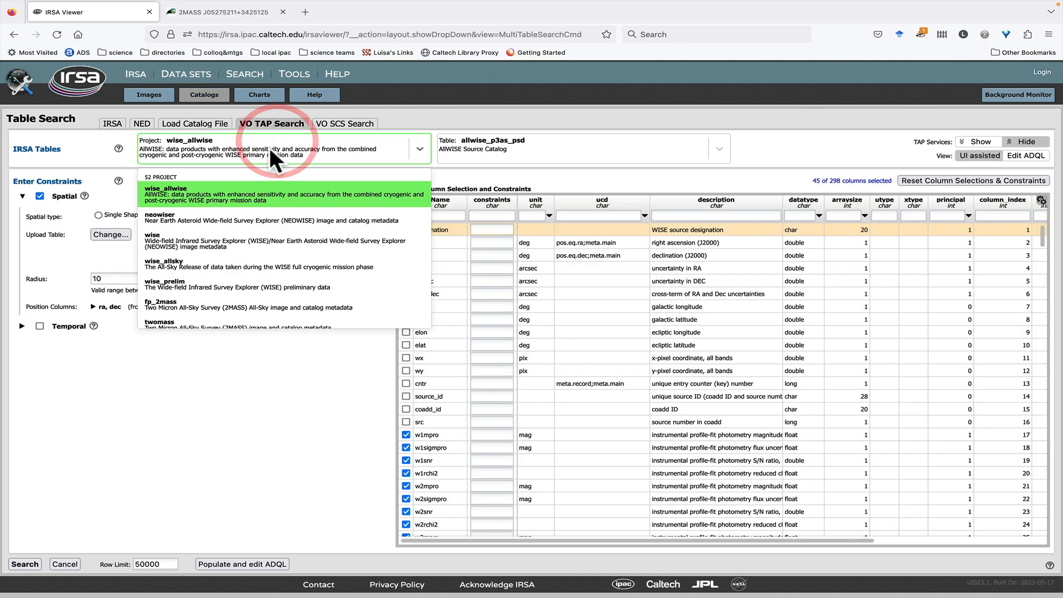
pyautogui.scroll(-3, 254, 215)
pyautogui.click(235, 242)
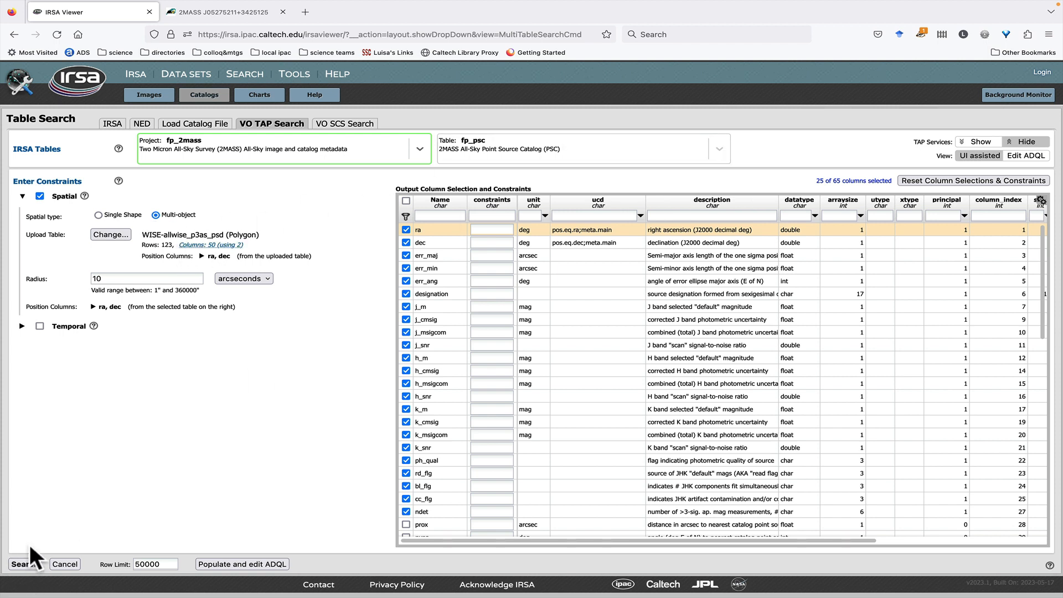
pyautogui.click(164, 277)
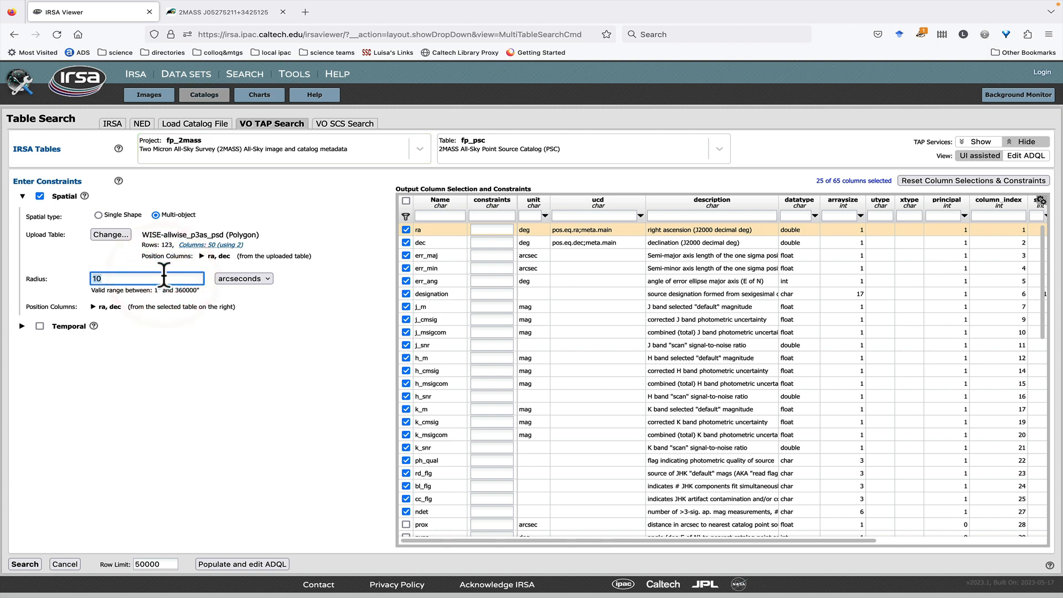
pyautogui.press('BackSpace')
pyautogui.press('BackSpace')
pyautogui.write('3')
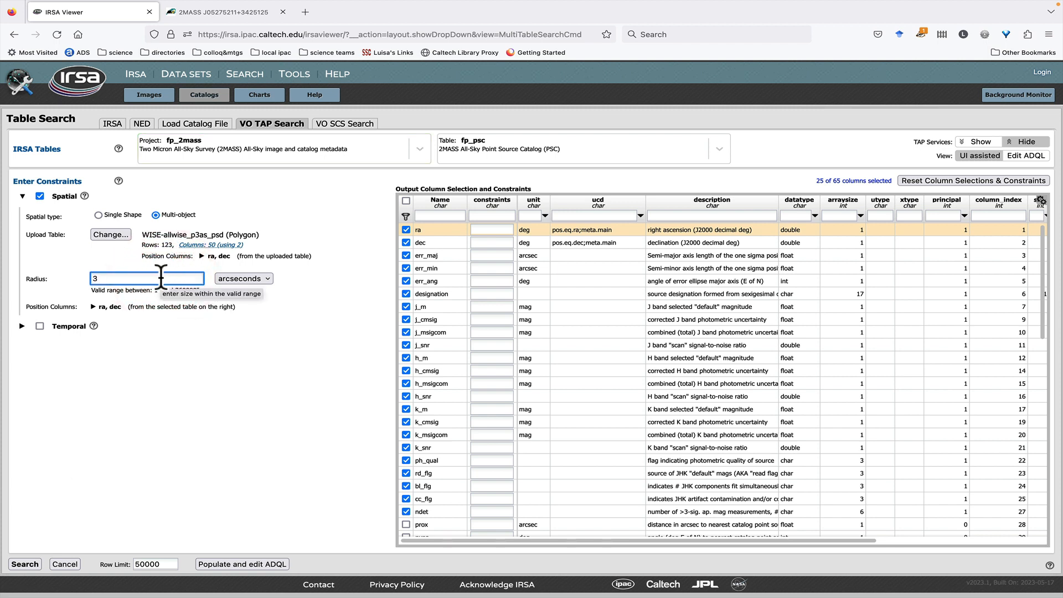
pyautogui.click(25, 564)
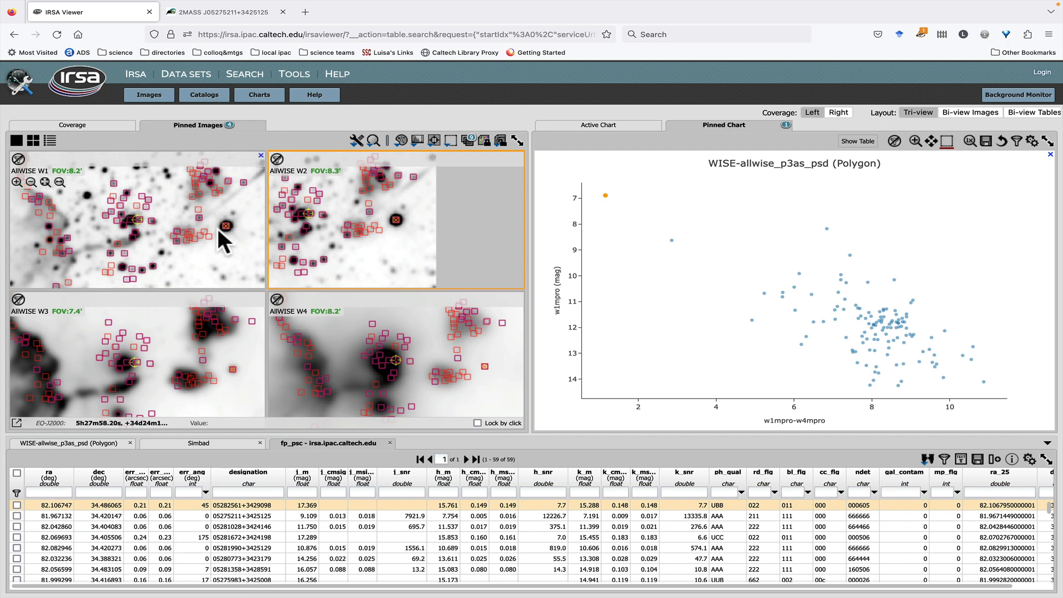
# Draw a rectangular selection around the isolated bright source in the W2 image and bring up the search actions for that region
pyautogui.click(451, 141)
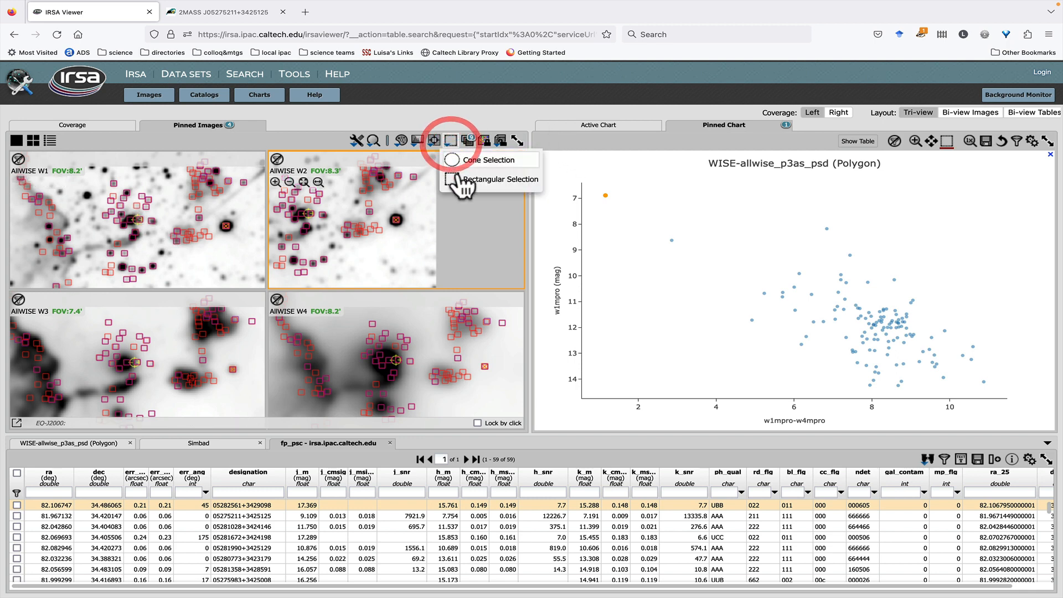
pyautogui.click(462, 182)
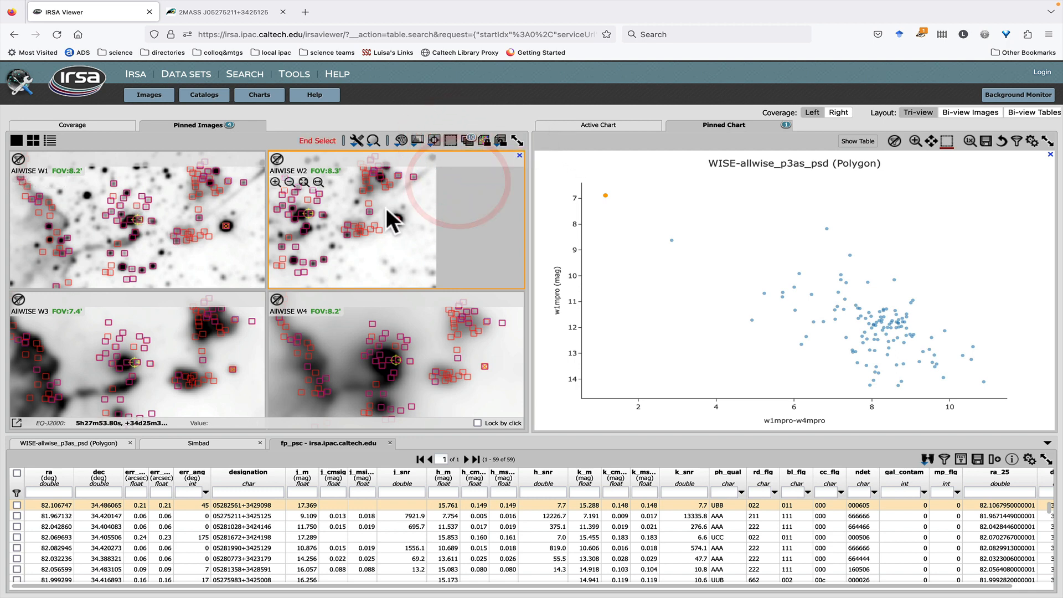
pyautogui.moveTo(386, 210); pyautogui.dragTo(410, 232)
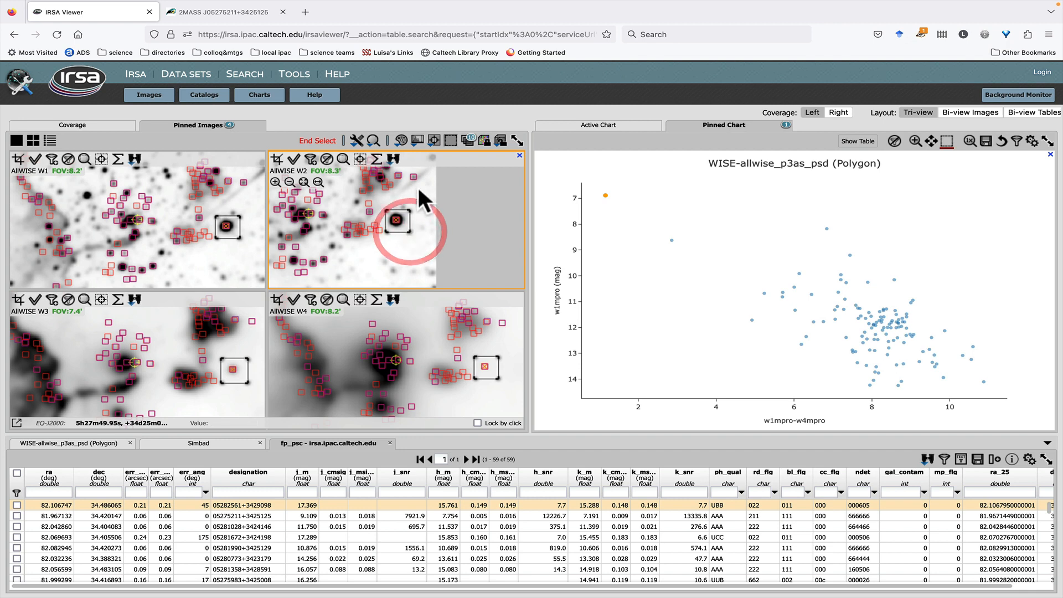
pyautogui.click(393, 160)
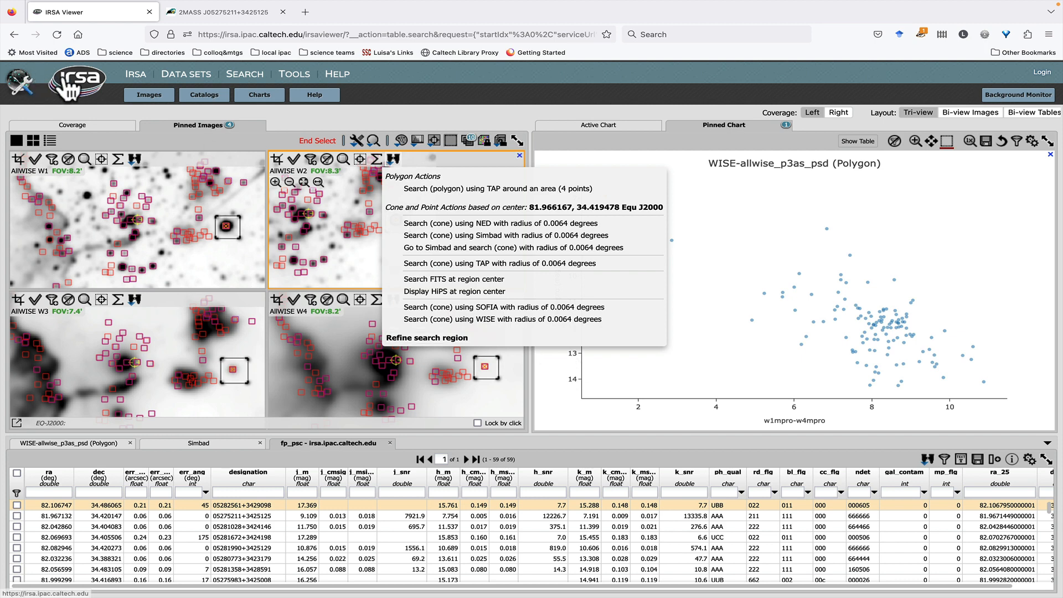
# Go to the IRSA home page and open the archive of past news
pyautogui.click(70, 84)
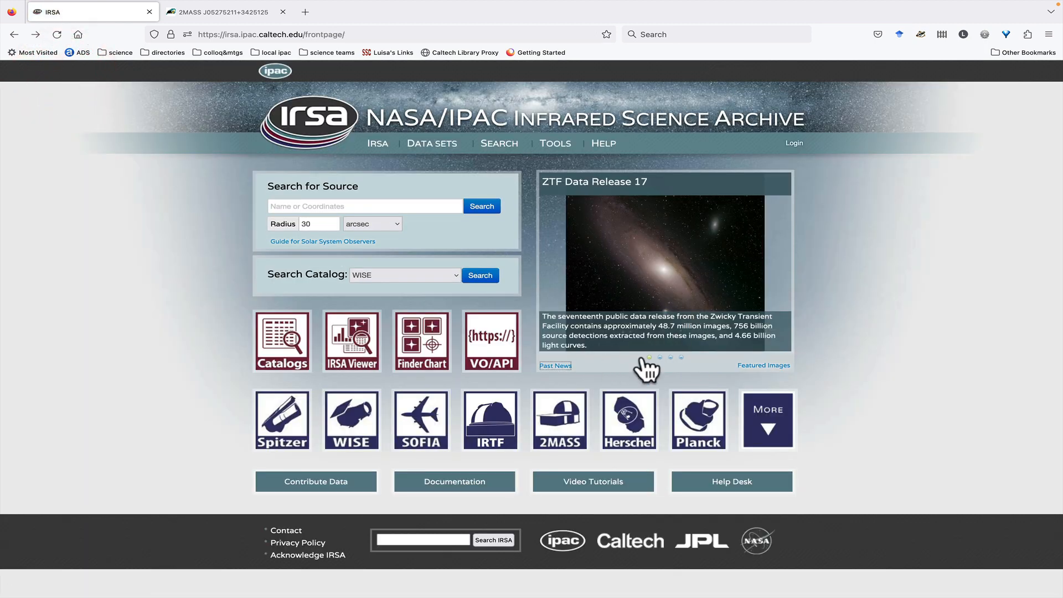
pyautogui.click(548, 365)
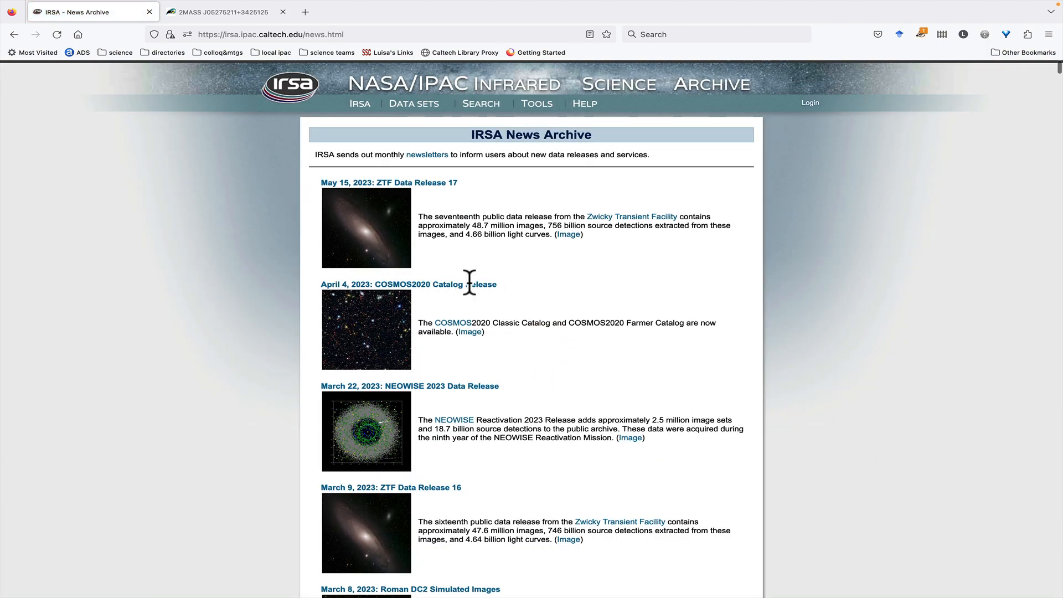